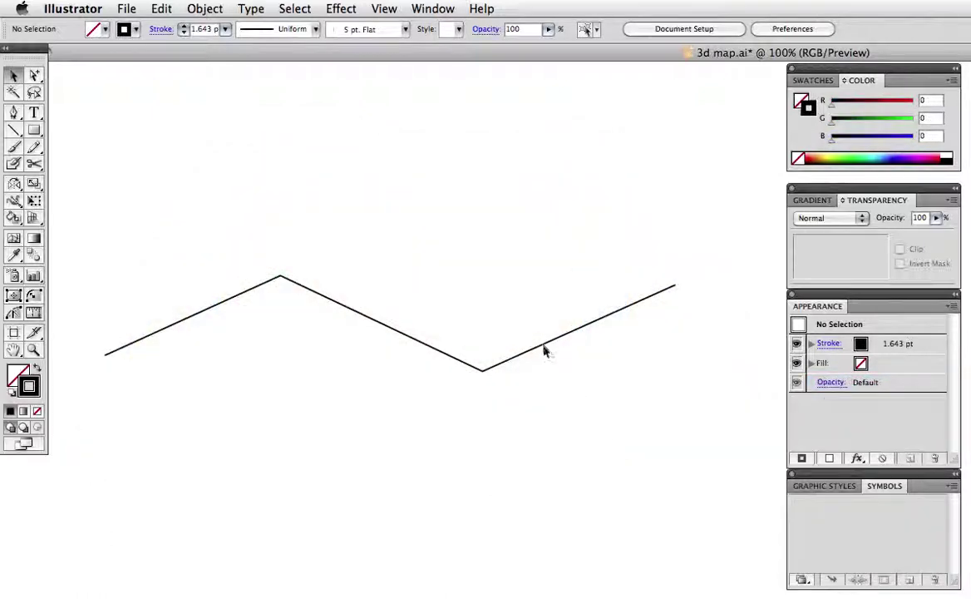
# Apply a 3D Extrude & Bevel effect to the zigzag path, starting from a flat front view
pyautogui.click(544, 350)
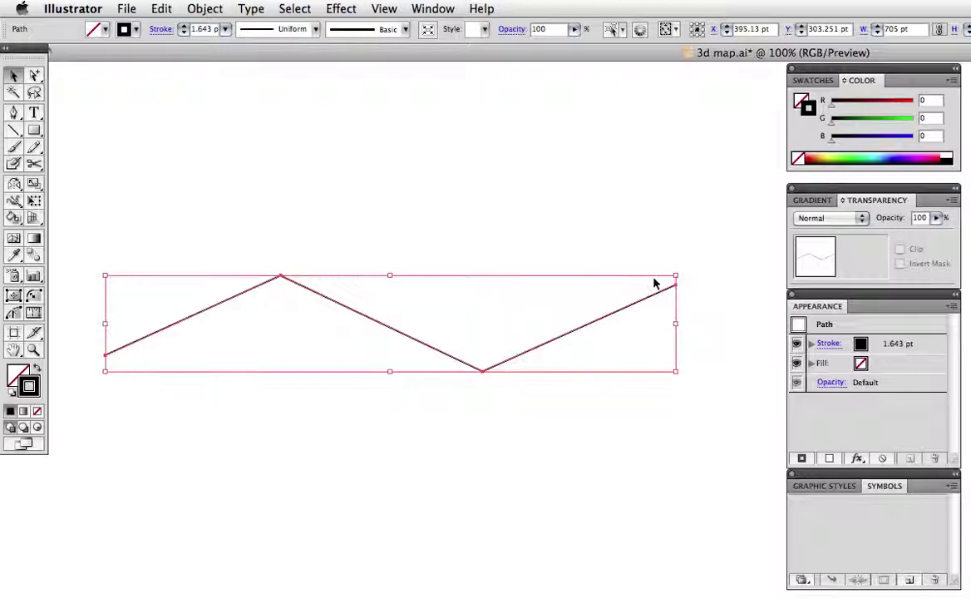
pyautogui.click(326, 5)
pyautogui.moveTo(357, 110)
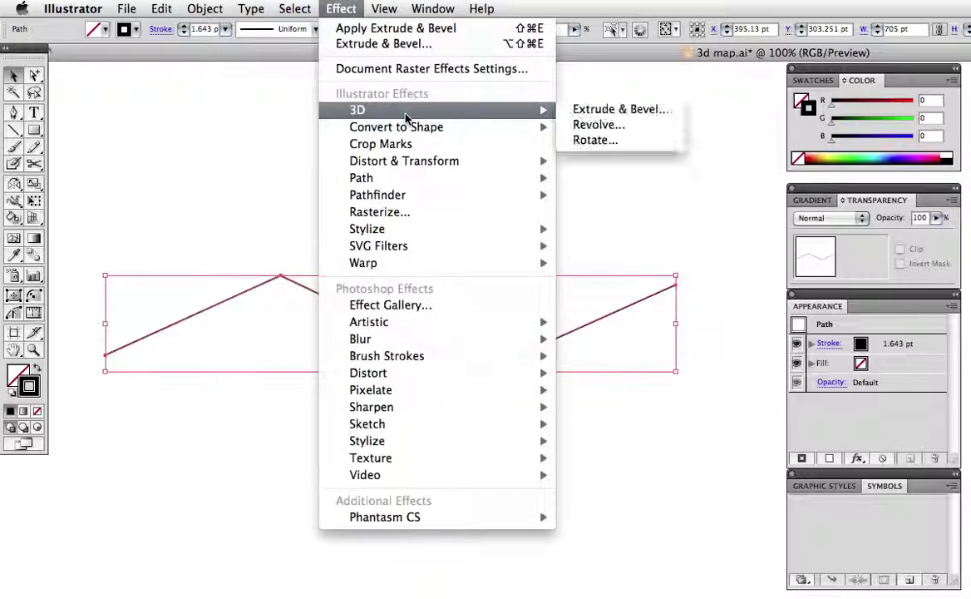
pyautogui.click(665, 112)
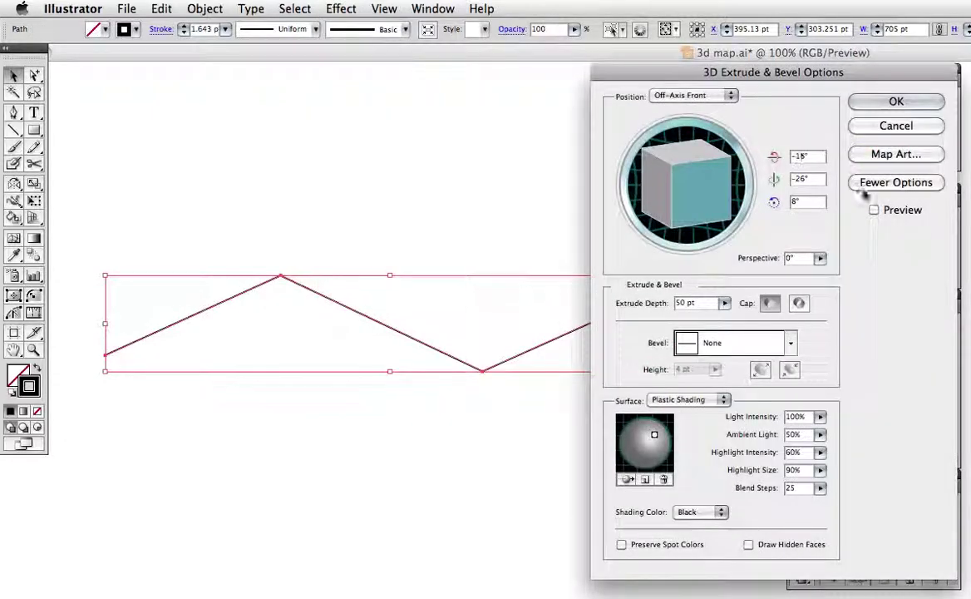
pyautogui.click(874, 211)
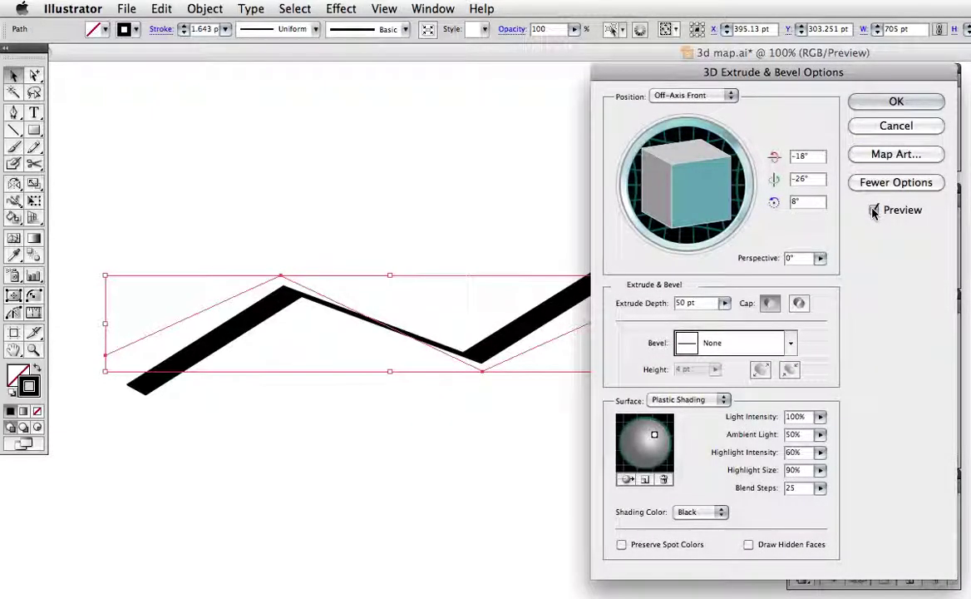
pyautogui.click(731, 96)
pyautogui.click(689, 23)
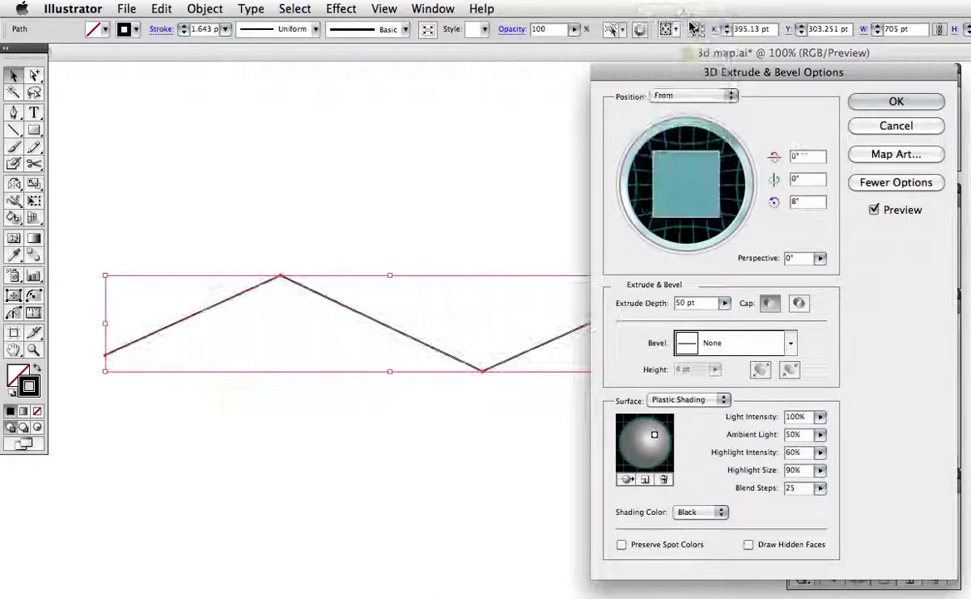
# Tilt the extrusion back 40°, with 100° perspective and 600 pt extrude depth
pyautogui.moveTo(707, 148); pyautogui.dragTo(708, 177)
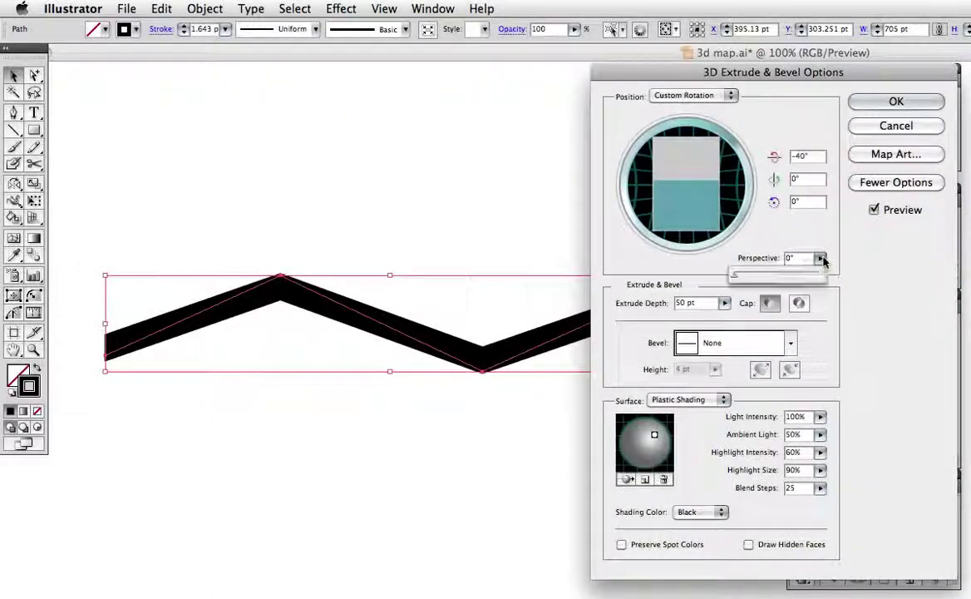
pyautogui.click(820, 258)
pyautogui.moveTo(735, 280); pyautogui.dragTo(789, 279)
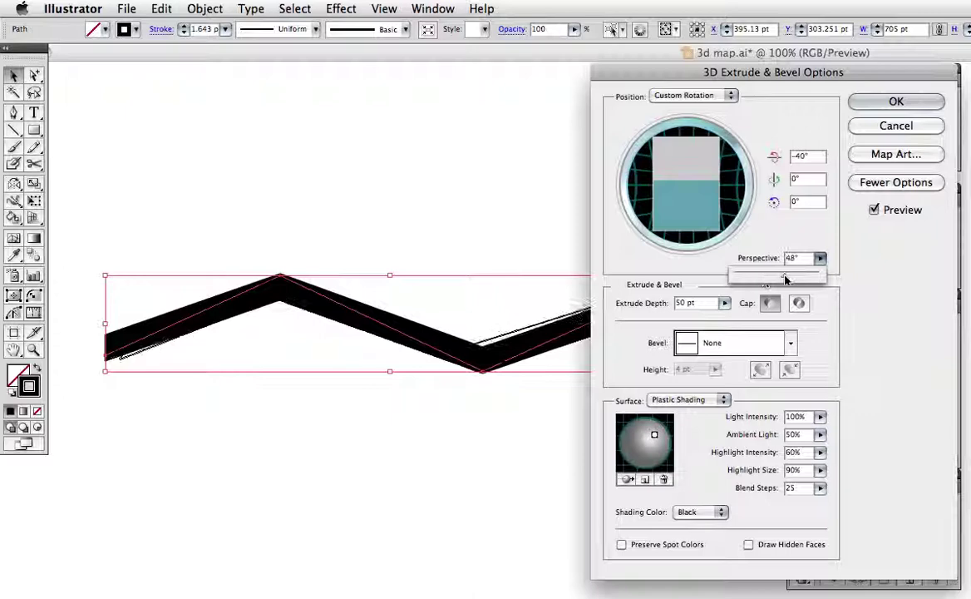
pyautogui.click(670, 282)
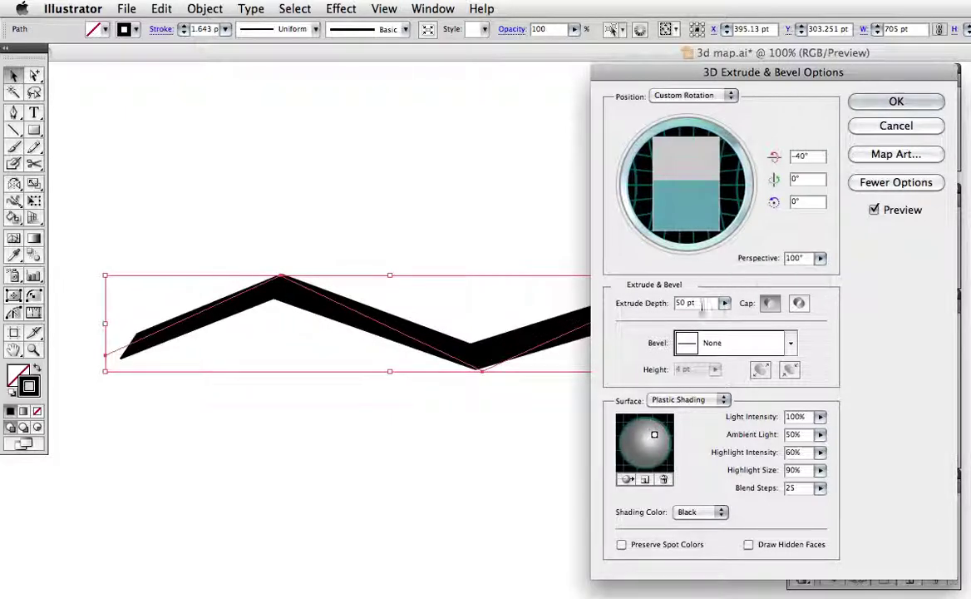
pyautogui.write('60')
pyautogui.click(897, 101)
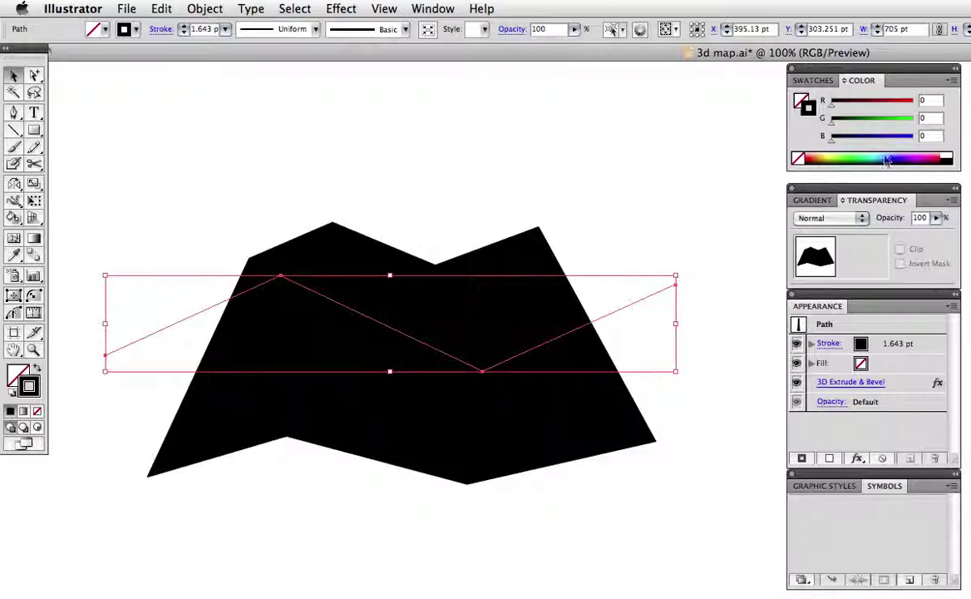
# Give the zigzag a white stroke, raise the extrusion's ambient light to 82%, then deselect
pyautogui.click(955, 148)
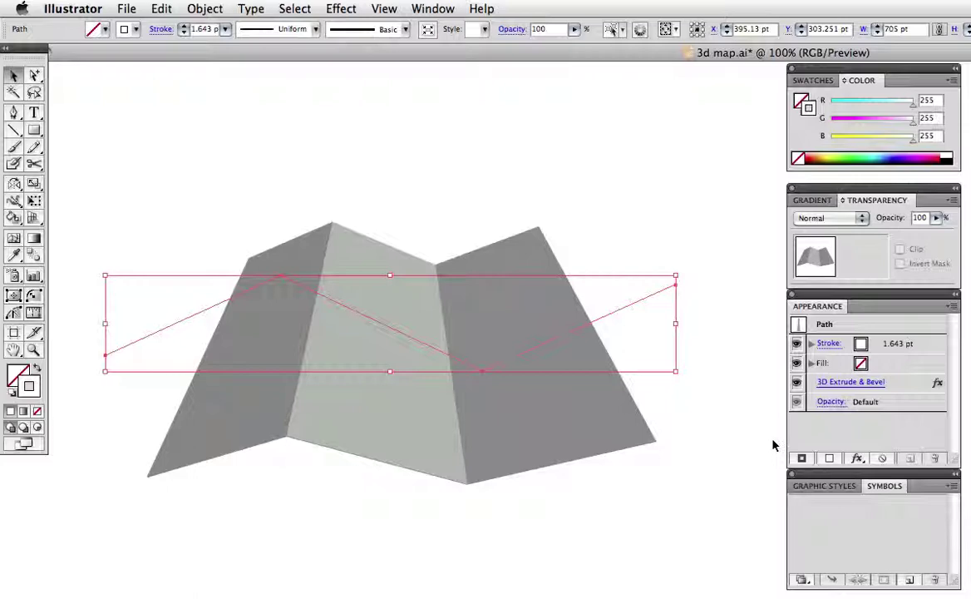
pyautogui.click(832, 381)
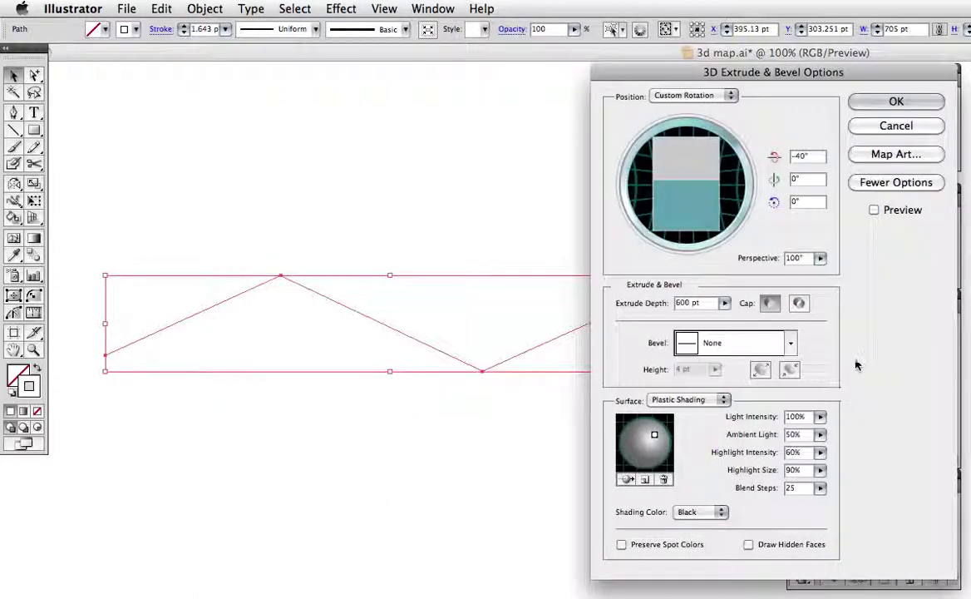
pyautogui.click(874, 210)
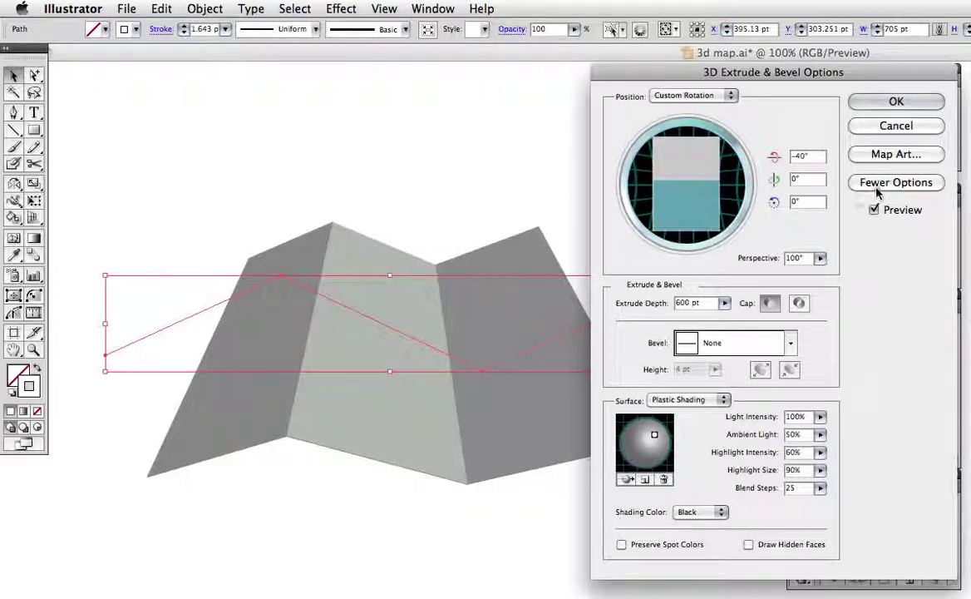
pyautogui.click(856, 183)
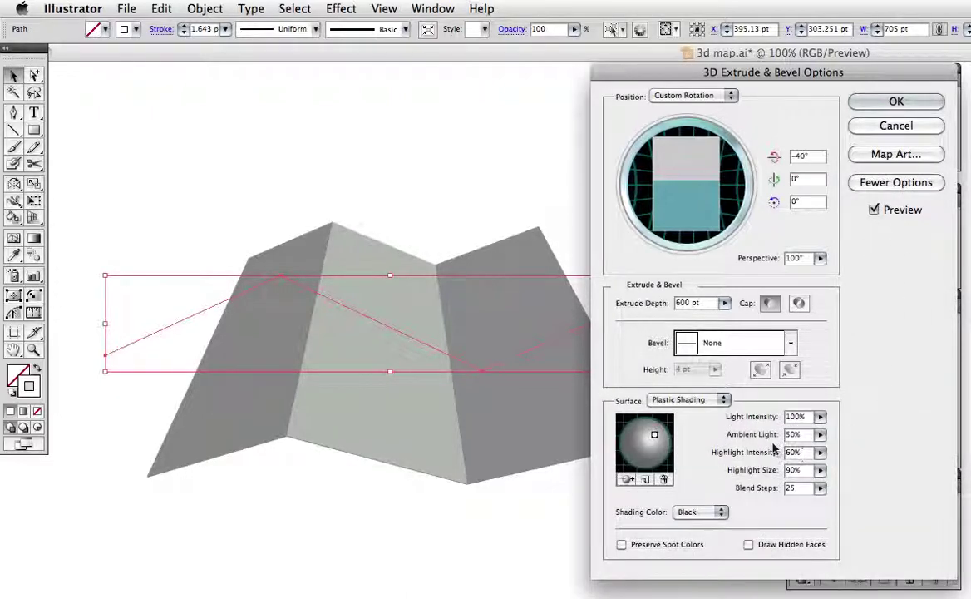
pyautogui.click(820, 435)
pyautogui.moveTo(780, 454); pyautogui.dragTo(803, 453)
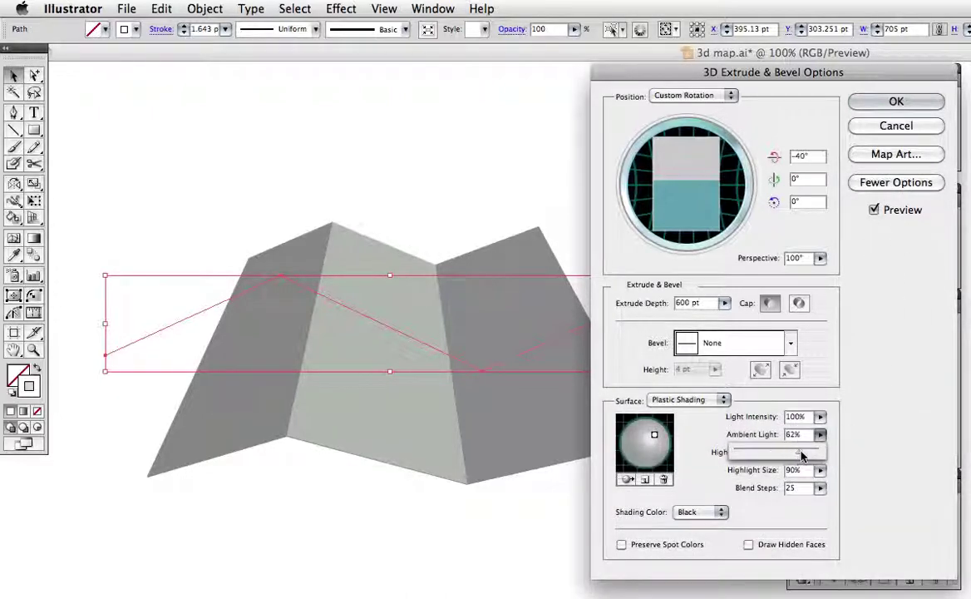
pyautogui.click(906, 102)
pyautogui.hotkey('ctrl', 'shift', 'a')
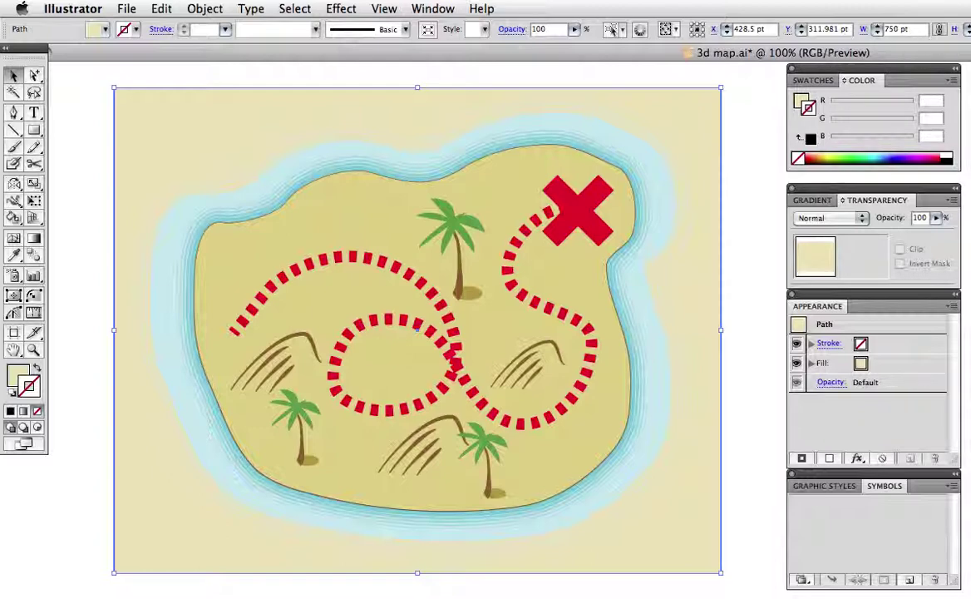
# Draw a 250 × 600 pt rectangle with a black outline and no fill
pyautogui.click(34, 129)
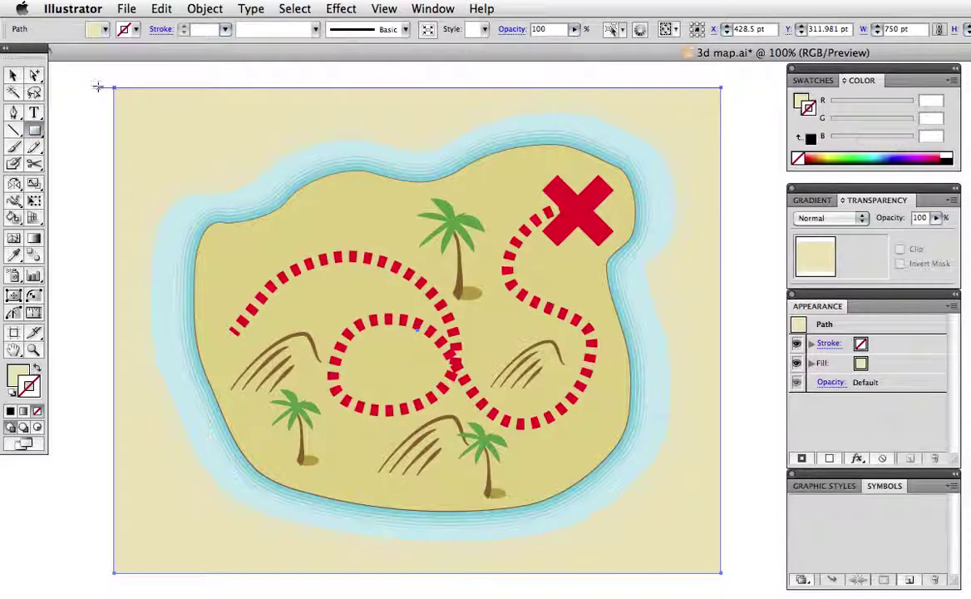
pyautogui.click(97, 87)
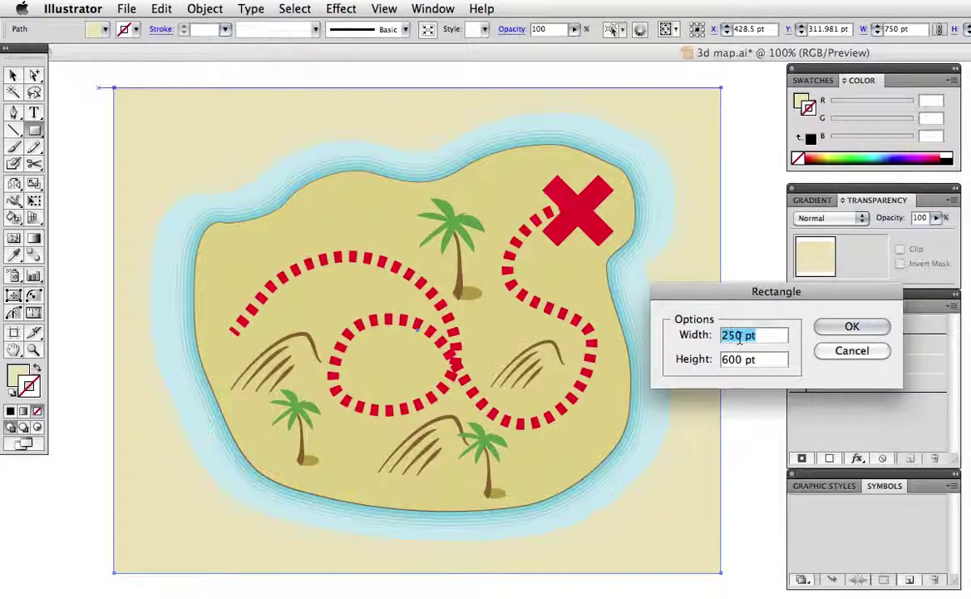
pyautogui.click(828, 326)
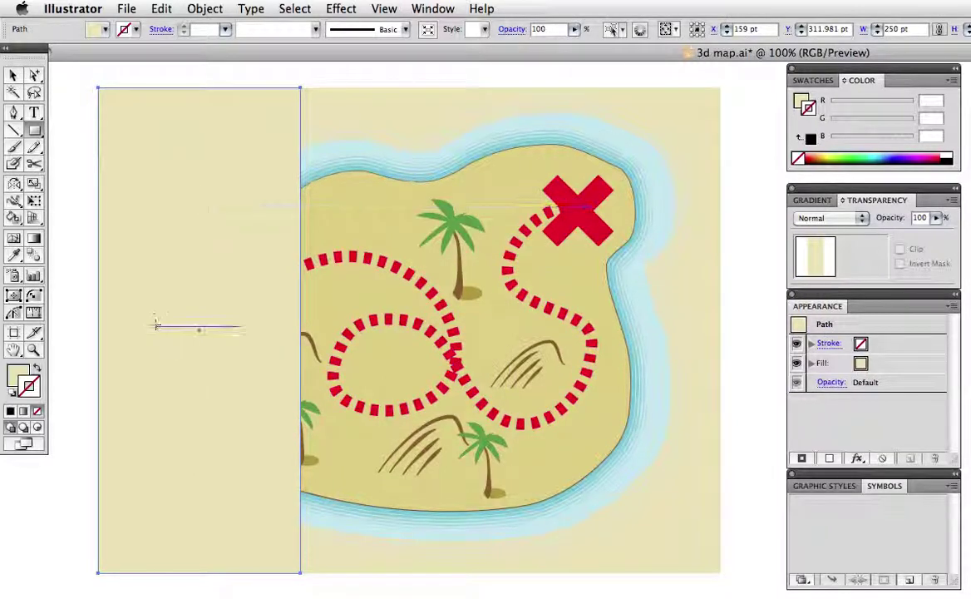
pyautogui.click(816, 145)
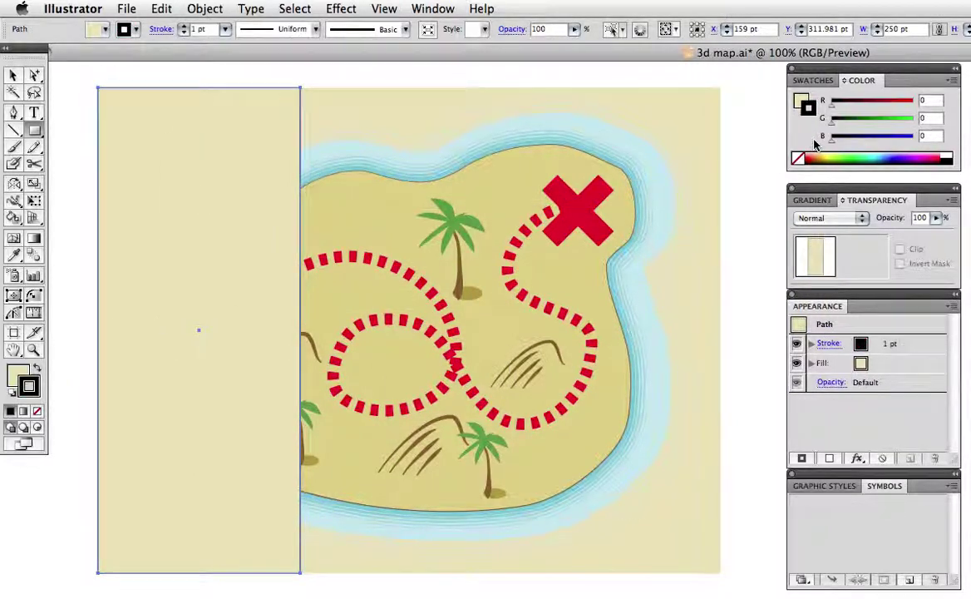
pyautogui.press('x')
pyautogui.press('/')
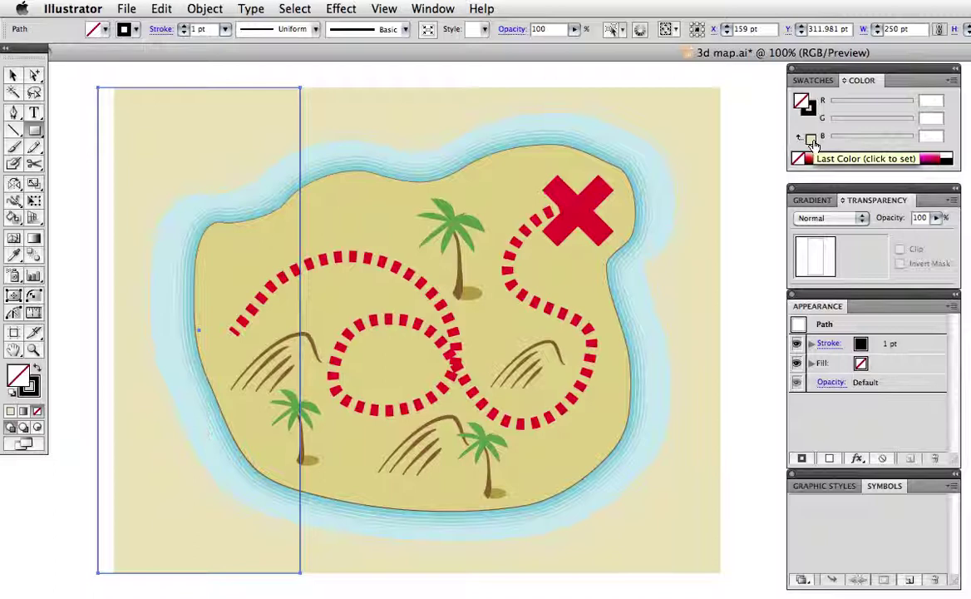
# Align the rectangle to the map's left edge and marquee-select it with all the map artwork
pyautogui.press('v')
pyautogui.moveTo(99, 127); pyautogui.dragTo(114, 131)
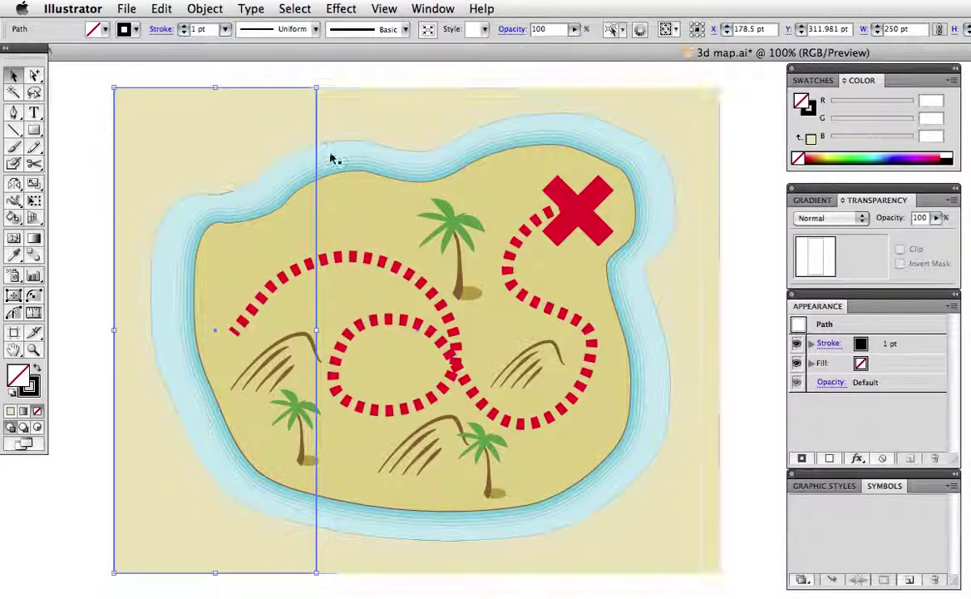
pyautogui.moveTo(75, 77); pyautogui.dragTo(735, 582)
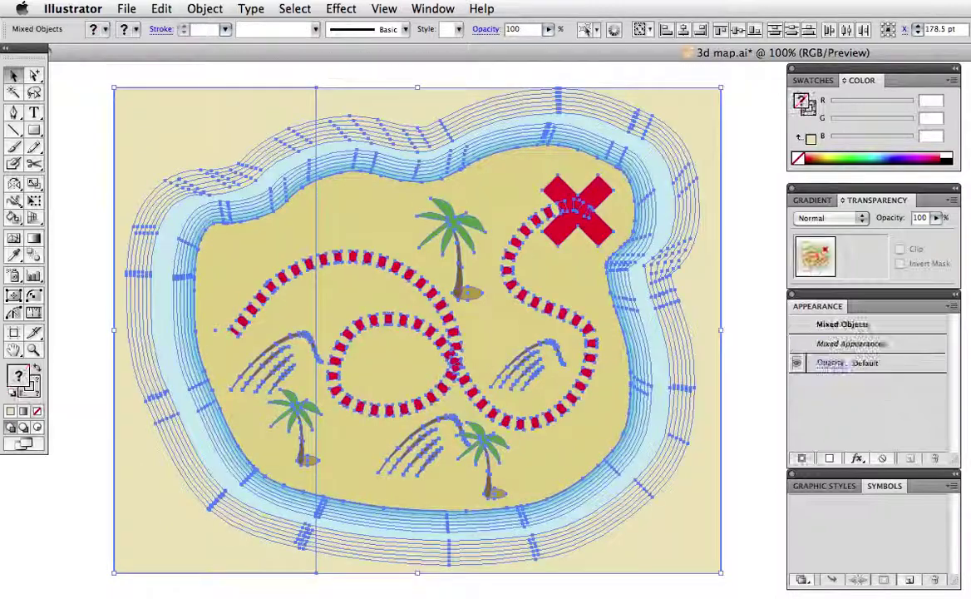
# Clip the map to the left-third rectangle to make the left strip
pyautogui.click(208, 9)
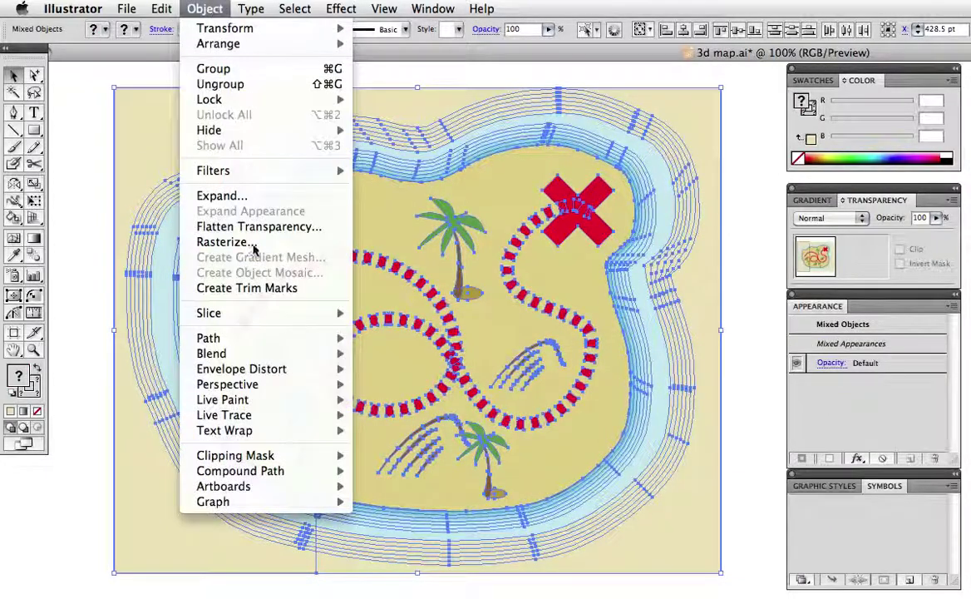
pyautogui.click(381, 455)
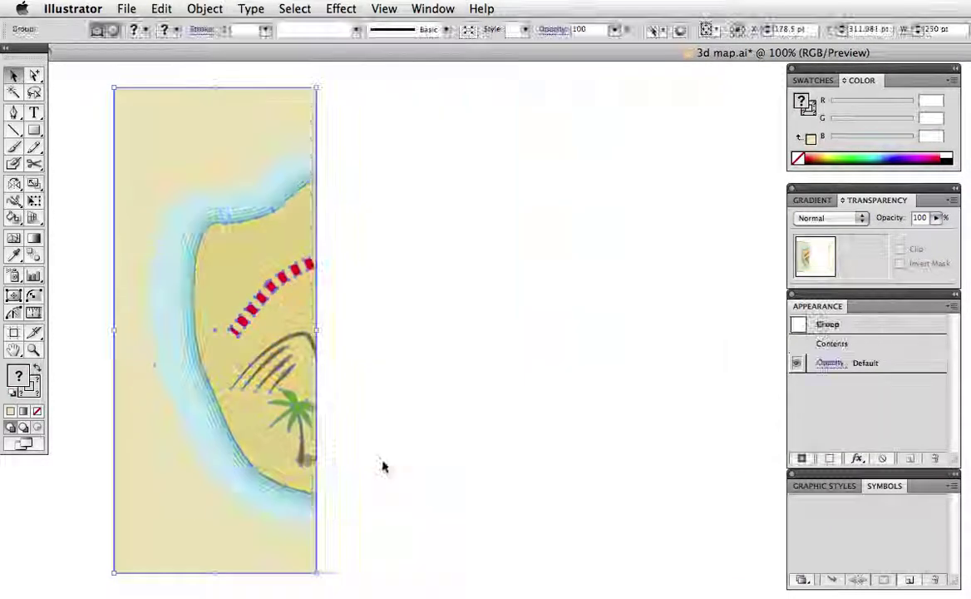
pyautogui.click(382, 466)
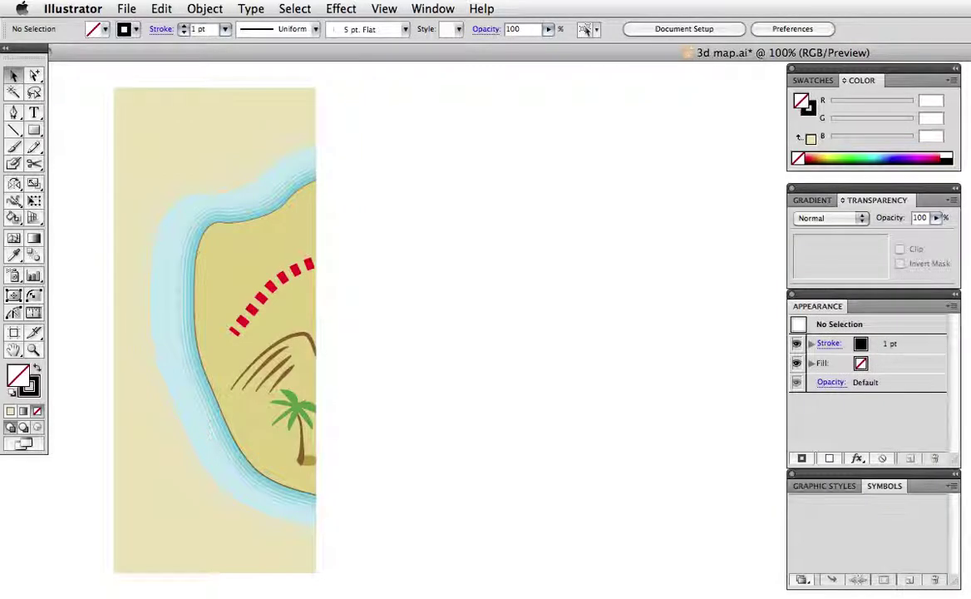
pyautogui.click(222, 193)
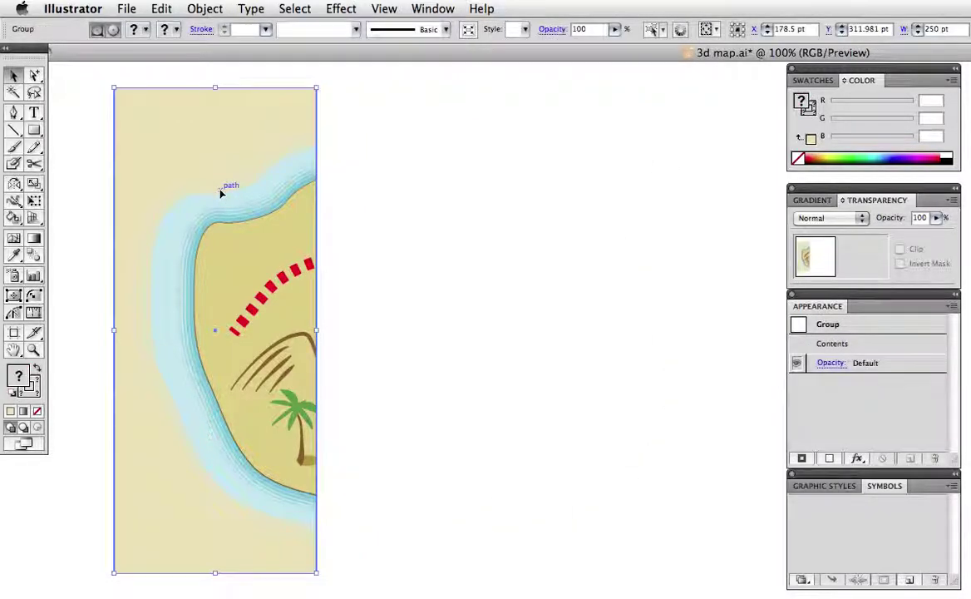
pyautogui.press('alt')
# Release the clip, move the rectangle over the middle third and clip the map to it
pyautogui.click(208, 9)
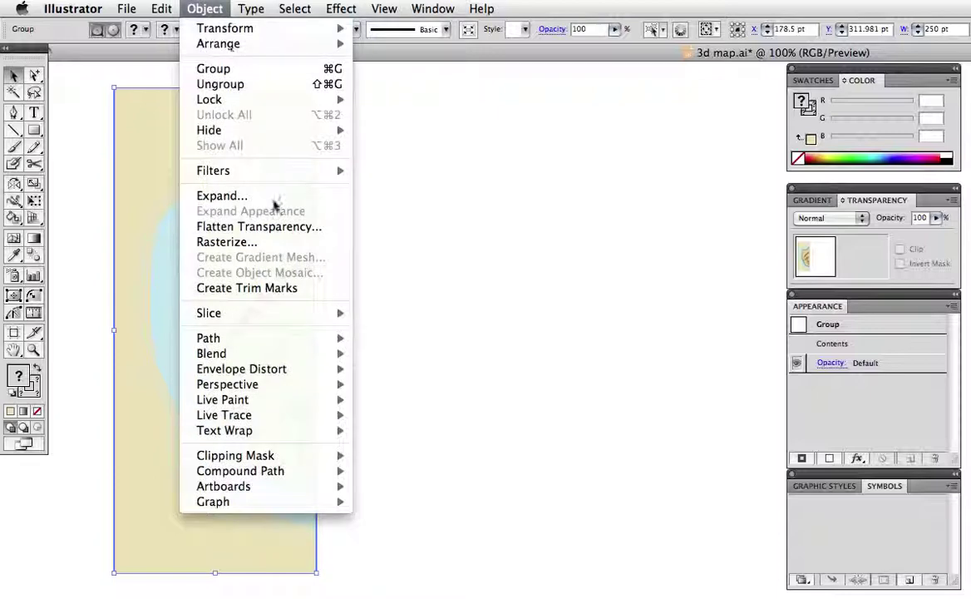
pyautogui.click(350, 470)
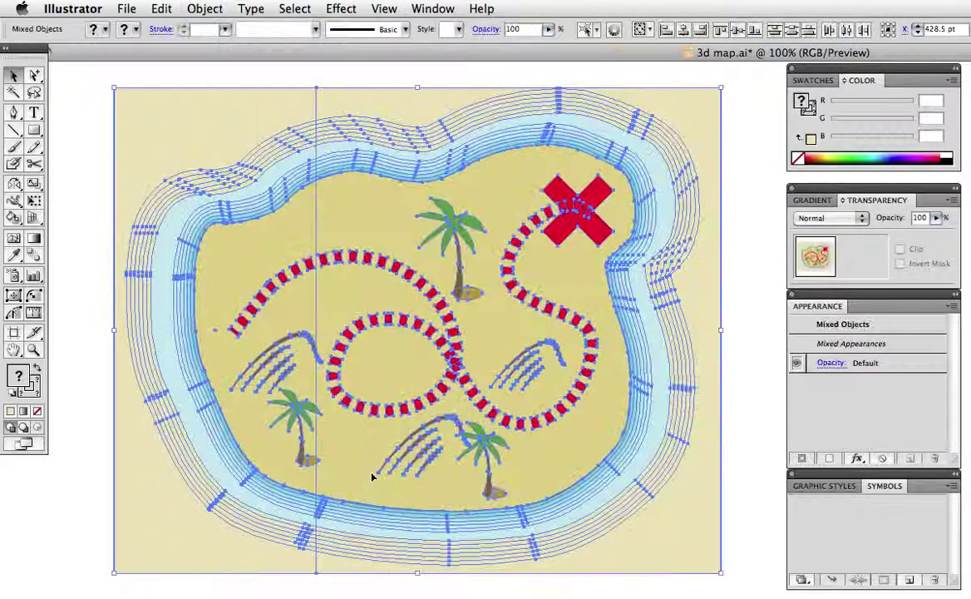
pyautogui.press('super+shift+a')
pyautogui.click(316, 235)
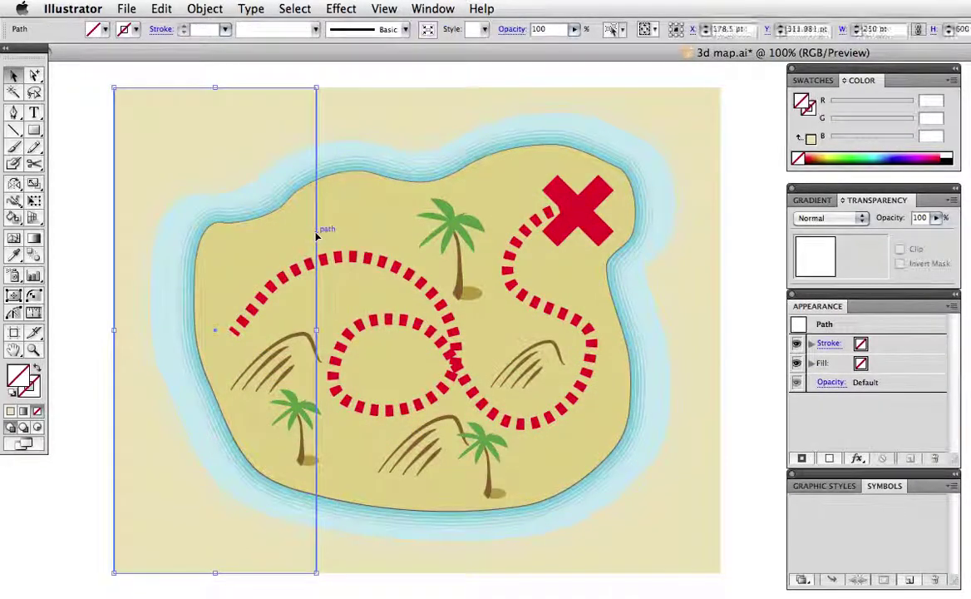
pyautogui.moveTo(317, 235); pyautogui.dragTo(520, 256)
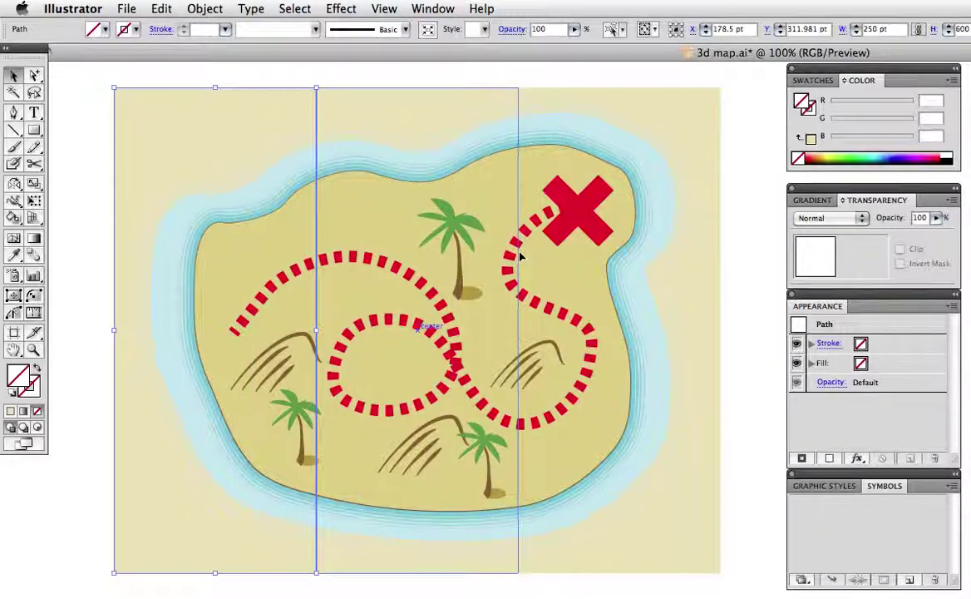
pyautogui.moveTo(104, 75); pyautogui.dragTo(727, 592)
pyautogui.press('super+7')
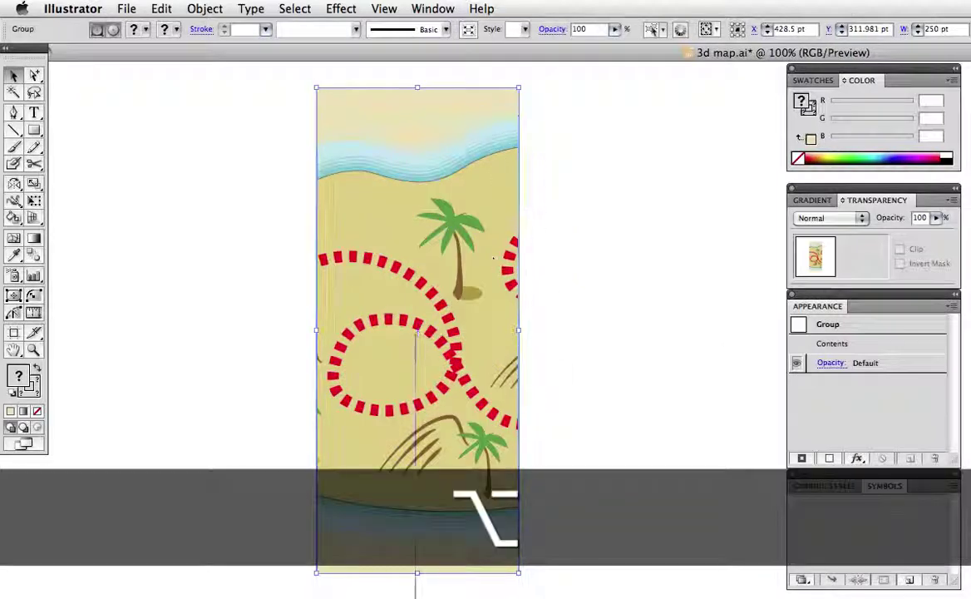
# Clip the map to the right third, then arrange the three strips side by side with small gaps
pyautogui.press('shift+super+a')
pyautogui.click(496, 521)
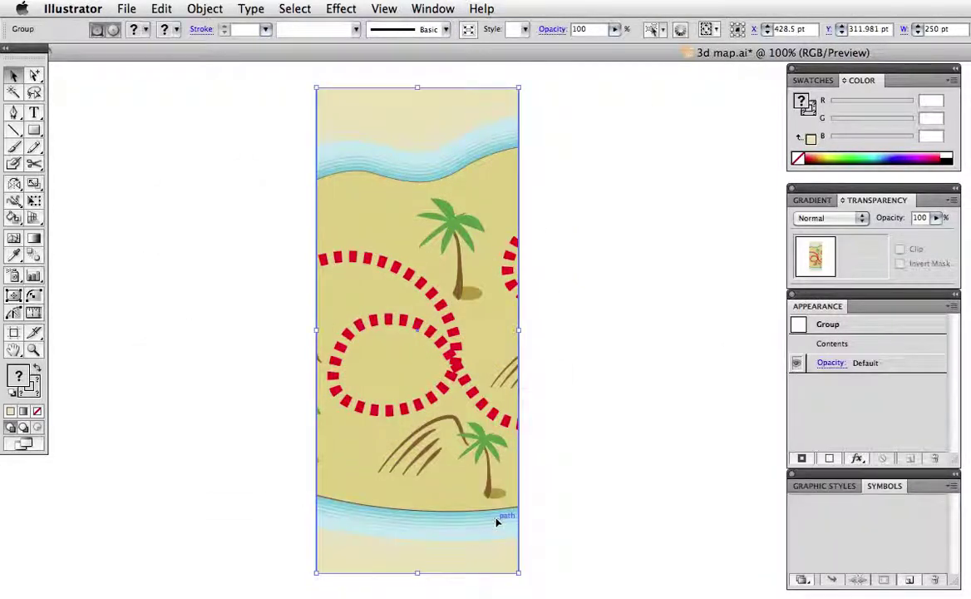
pyautogui.press('super+alt+7')
pyautogui.press('shift+super+a')
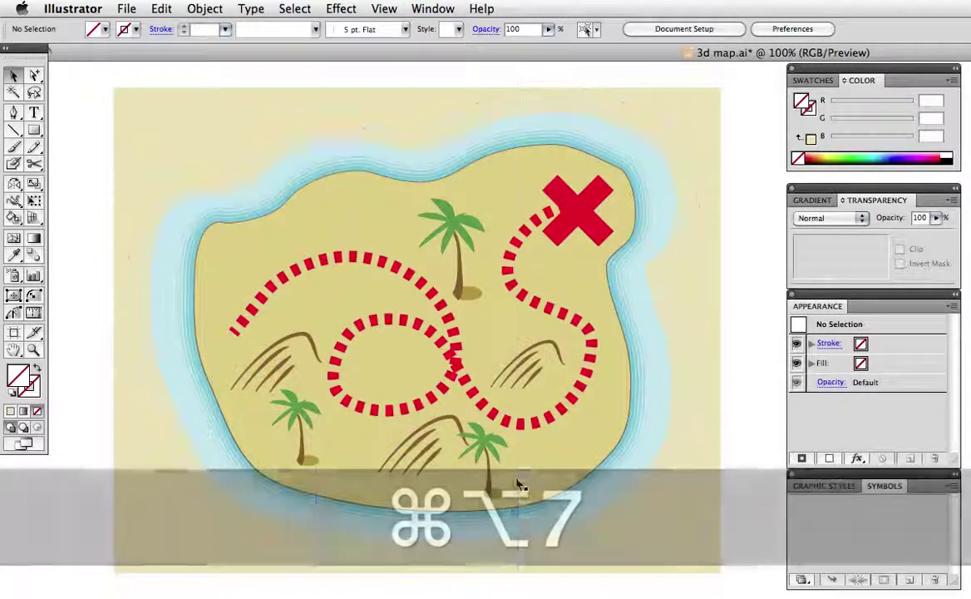
pyautogui.moveTo(472, 426)
pyautogui.mouseDown()
pyautogui.moveTo(429, 330)
pyautogui.moveTo(722, 481)
pyautogui.mouseUp()
pyautogui.moveTo(108, 73); pyautogui.dragTo(746, 585)
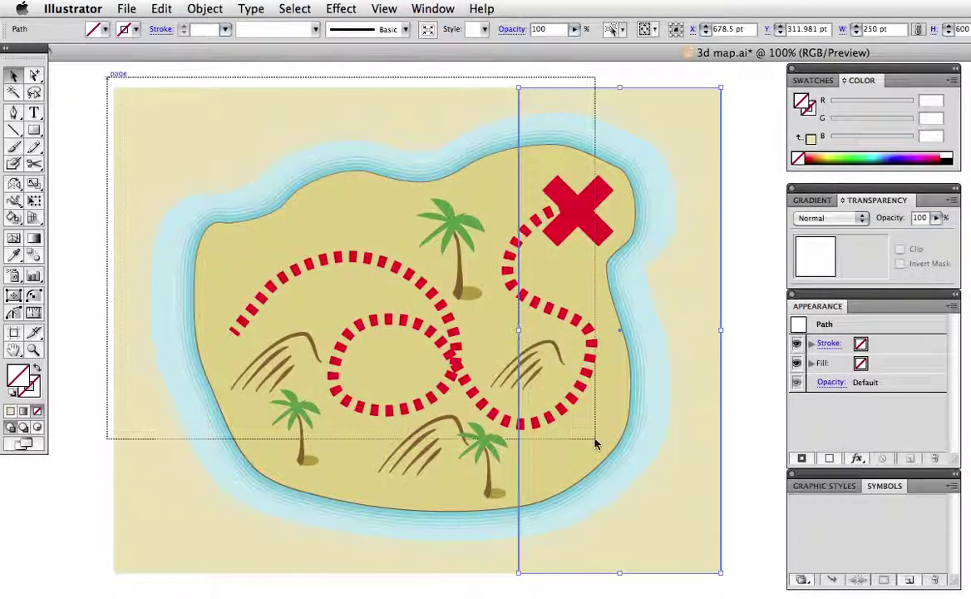
pyautogui.press('super+7')
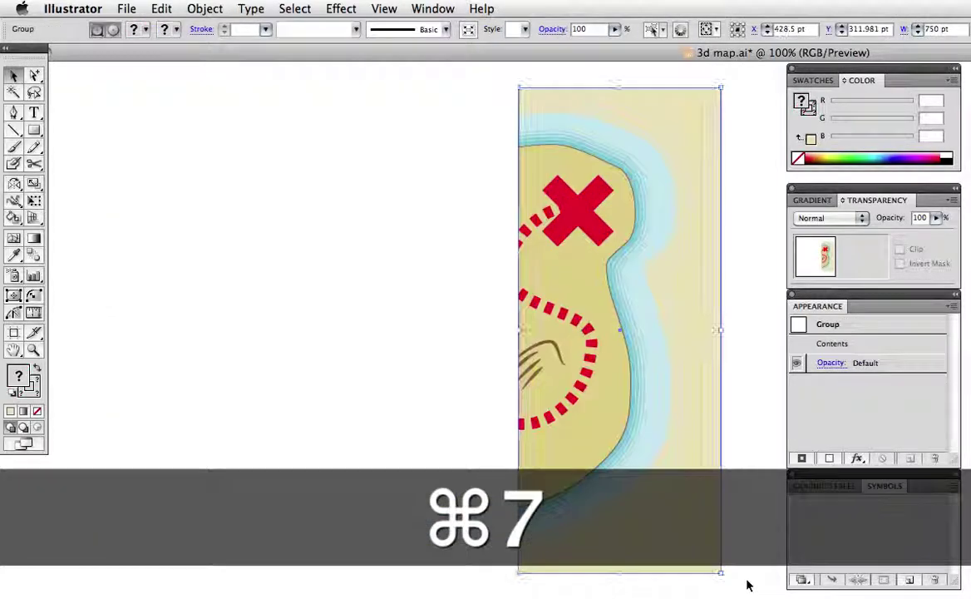
pyautogui.moveTo(379, 293); pyautogui.dragTo(461, 162)
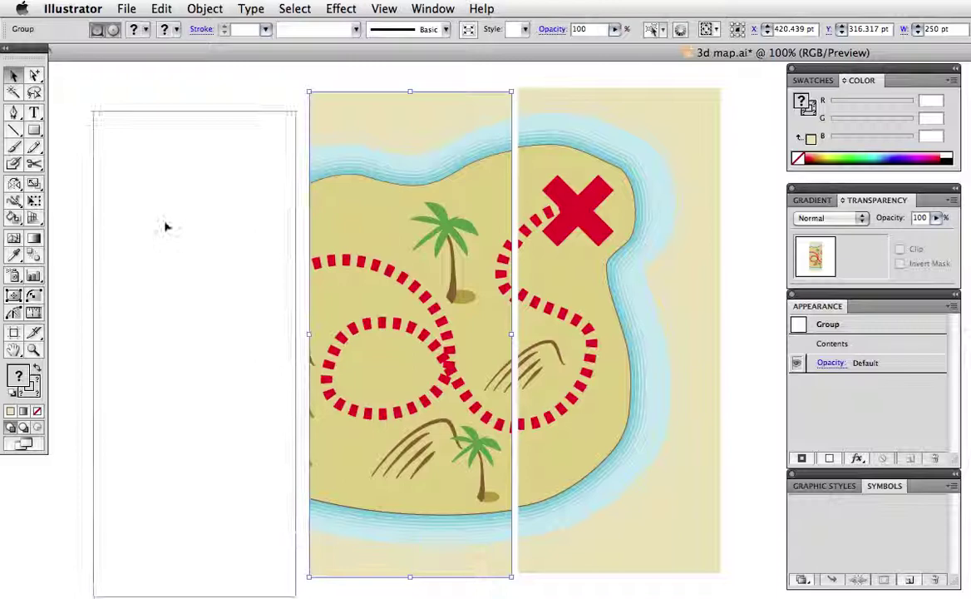
pyautogui.moveTo(239, 553); pyautogui.dragTo(165, 212)
# Create symbols named Left, Center and Right from the three map strips
pyautogui.press('super+shift+a')
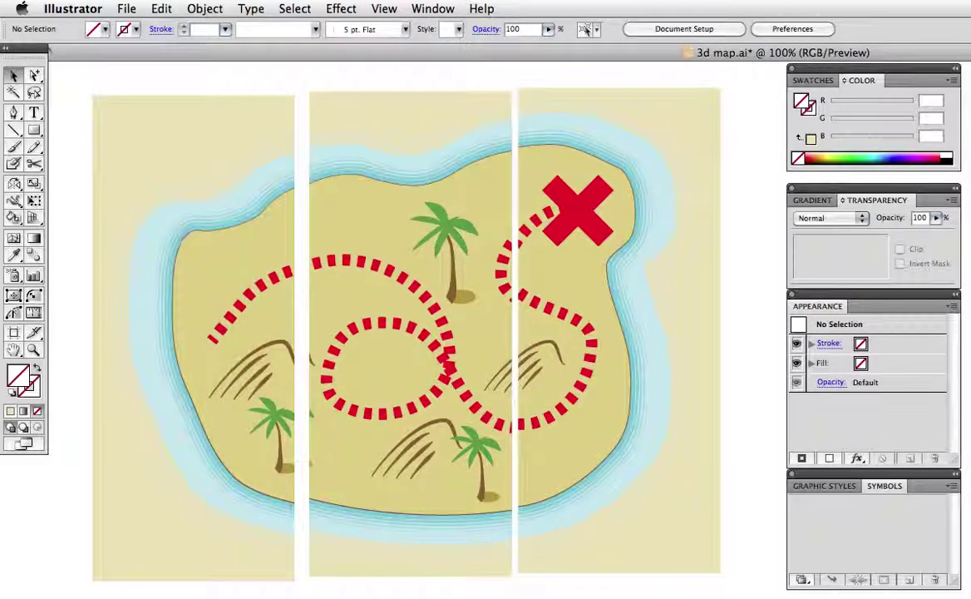
pyautogui.moveTo(210, 547); pyautogui.dragTo(827, 518)
pyautogui.write('Left')
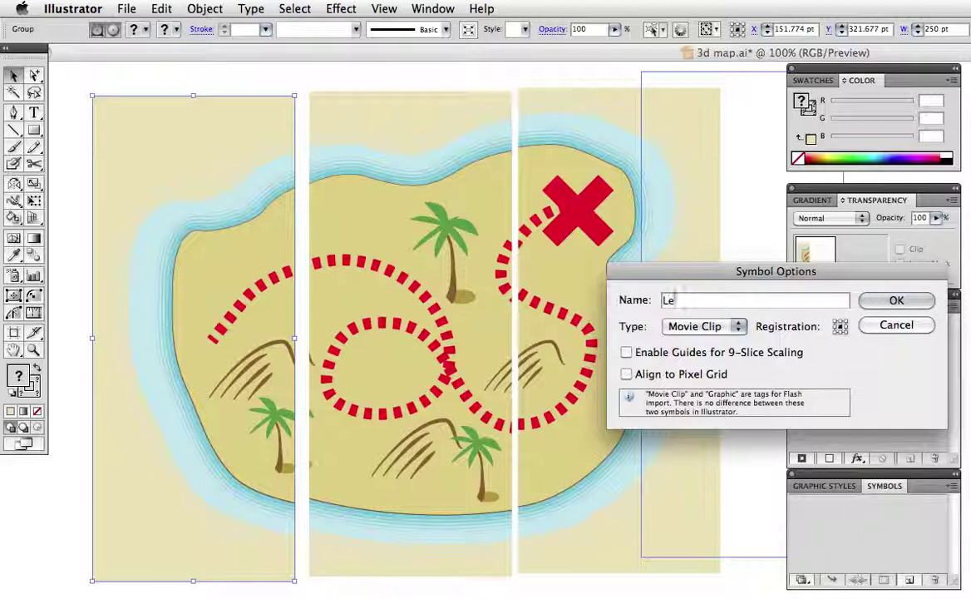
pyautogui.press('Return')
pyautogui.click(401, 497)
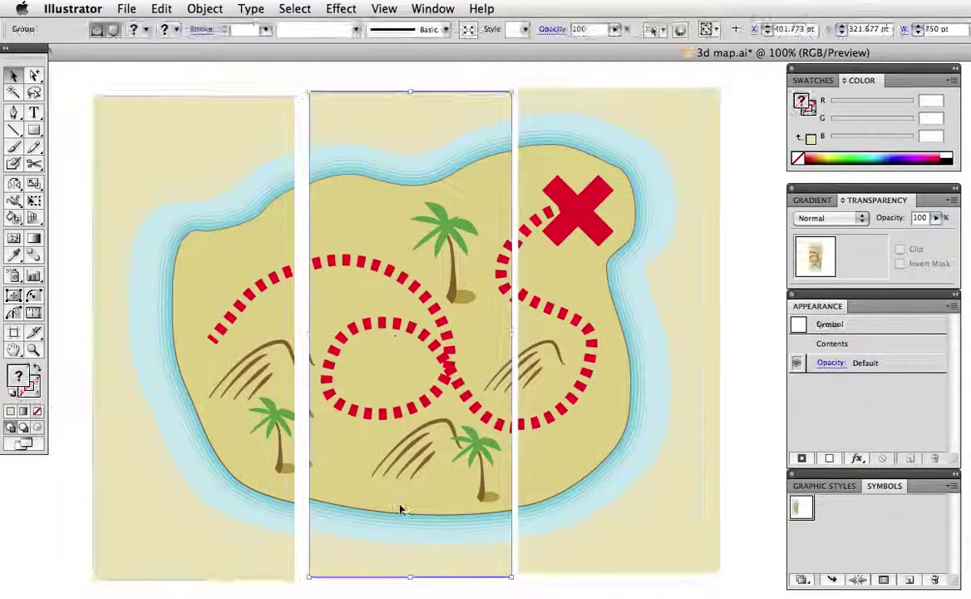
pyautogui.moveTo(400, 497); pyautogui.dragTo(863, 542)
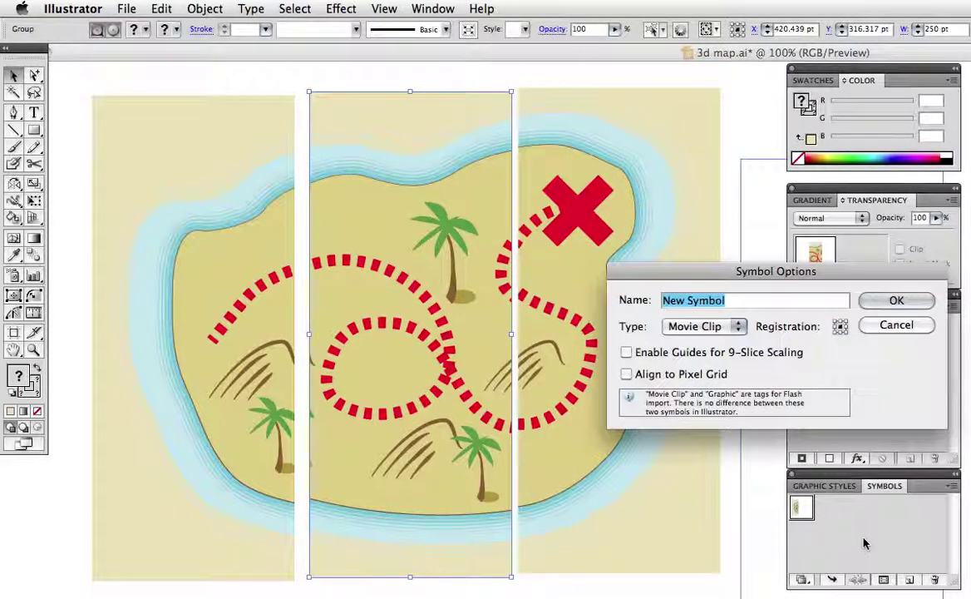
pyautogui.write('Center')
pyautogui.press('Return')
pyautogui.moveTo(640, 492); pyautogui.dragTo(877, 519)
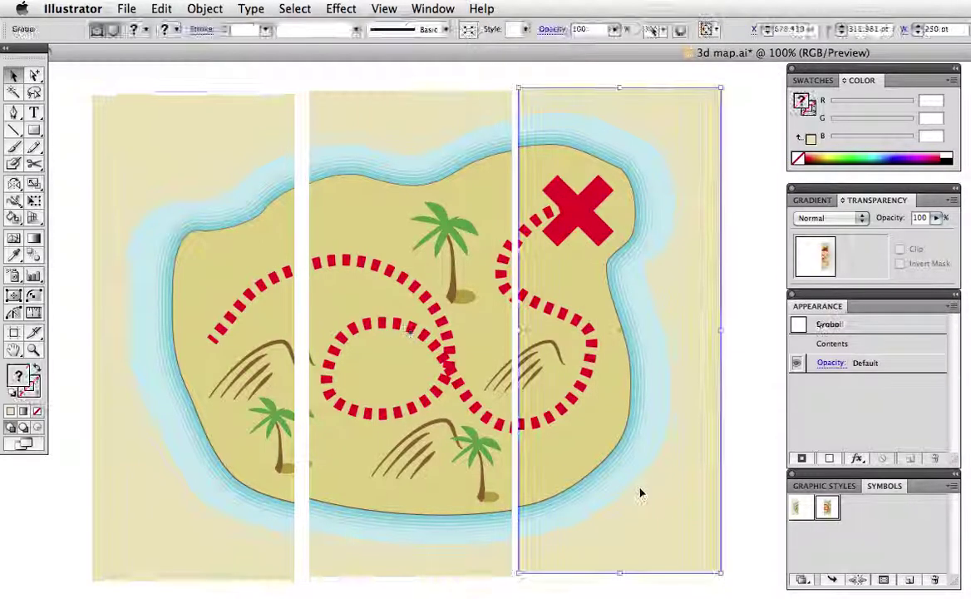
pyautogui.write('R')
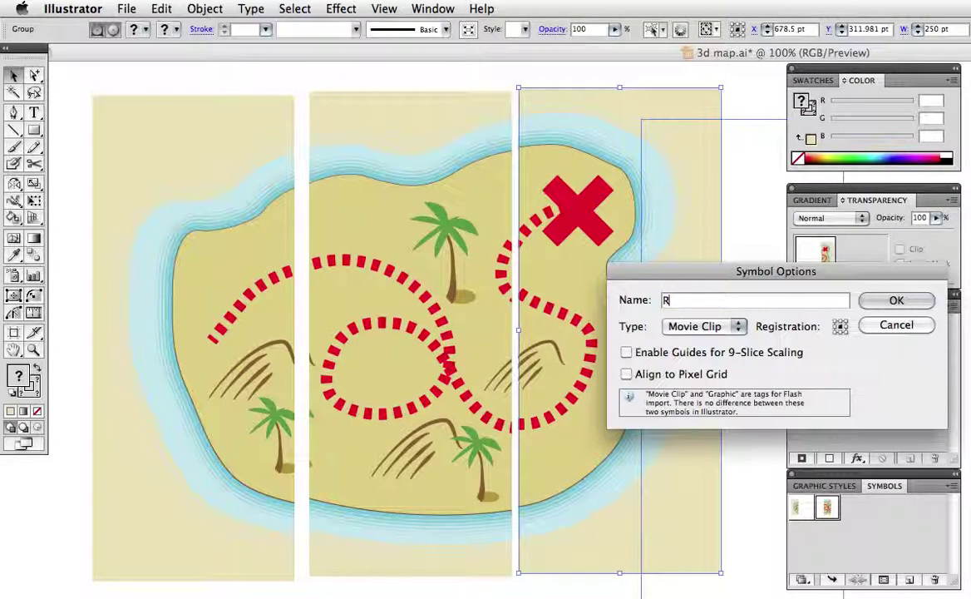
pyautogui.write('ight')
pyautogui.press('Return')
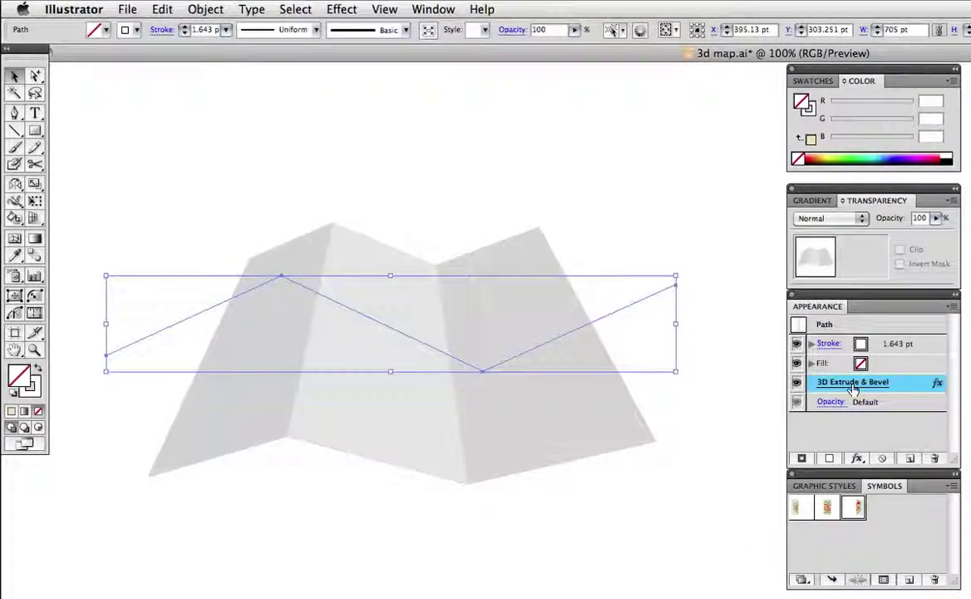
# Open Map Art for the zigzag's 3D extrusion and go to surface 10 of 10
pyautogui.click(852, 384)
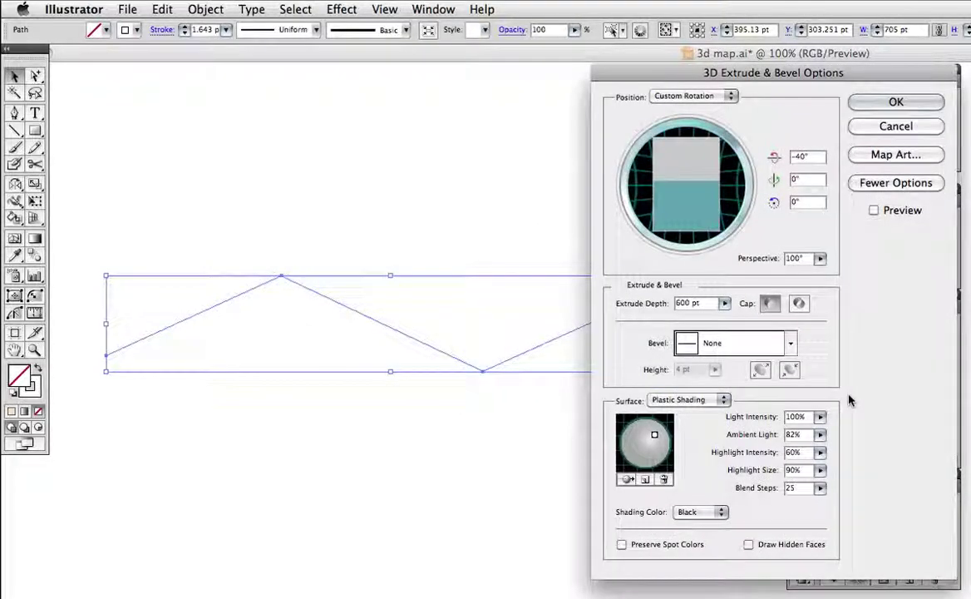
pyautogui.click(898, 158)
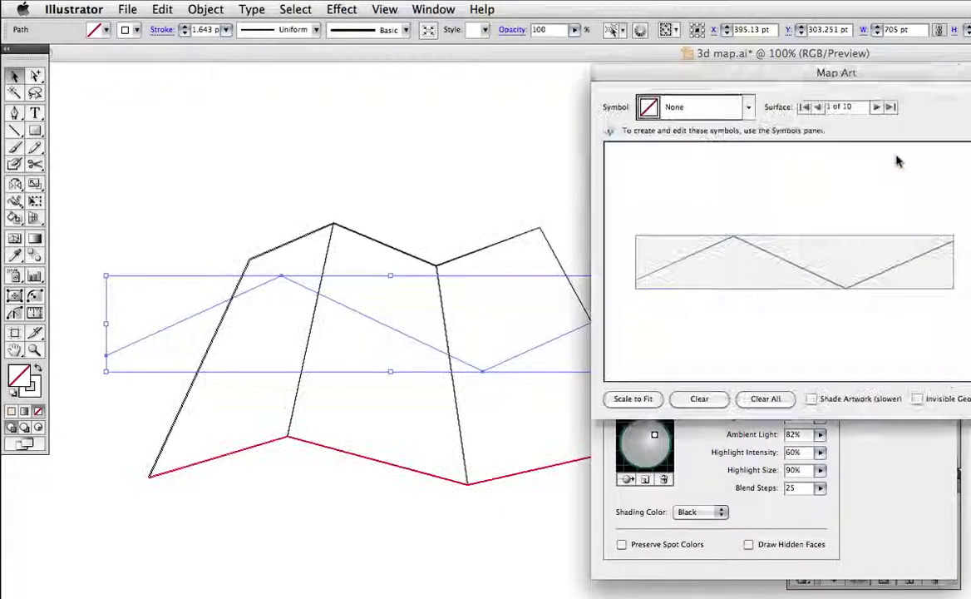
pyautogui.moveTo(898, 83); pyautogui.dragTo(775, 69)
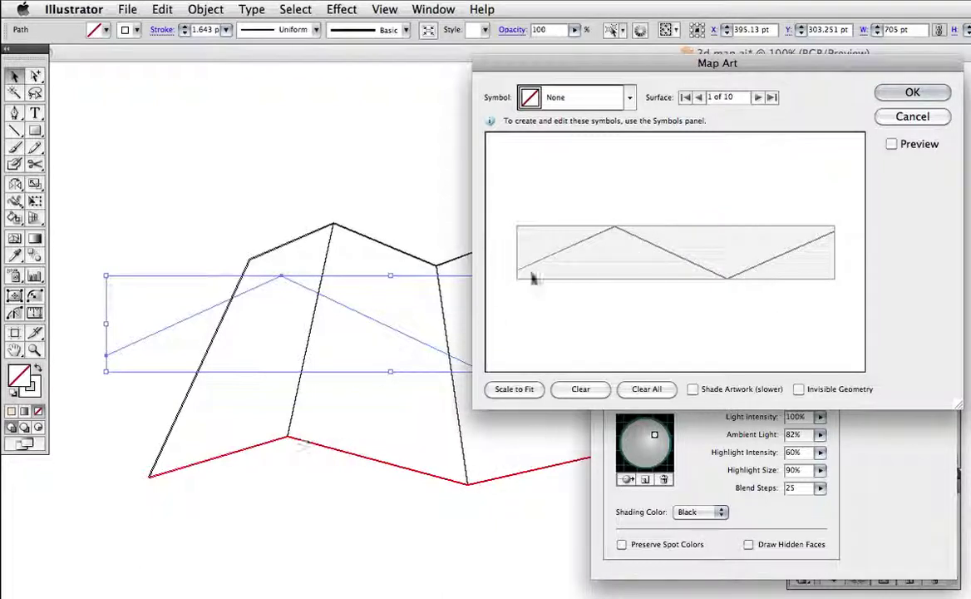
pyautogui.click(699, 97)
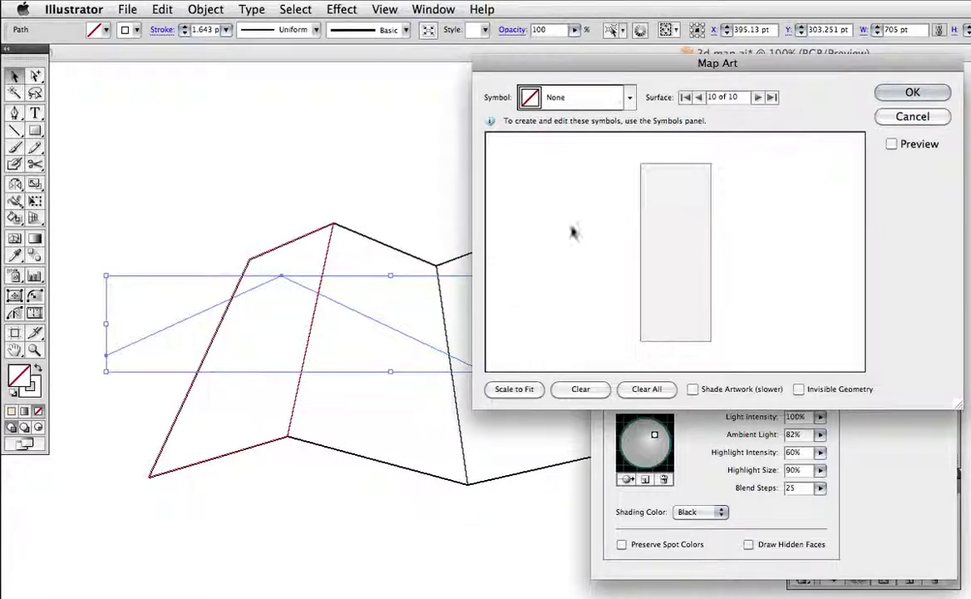
# Map the Left symbol onto surface 10, position it, and turn on Preview
pyautogui.click(575, 97)
pyautogui.click(573, 149)
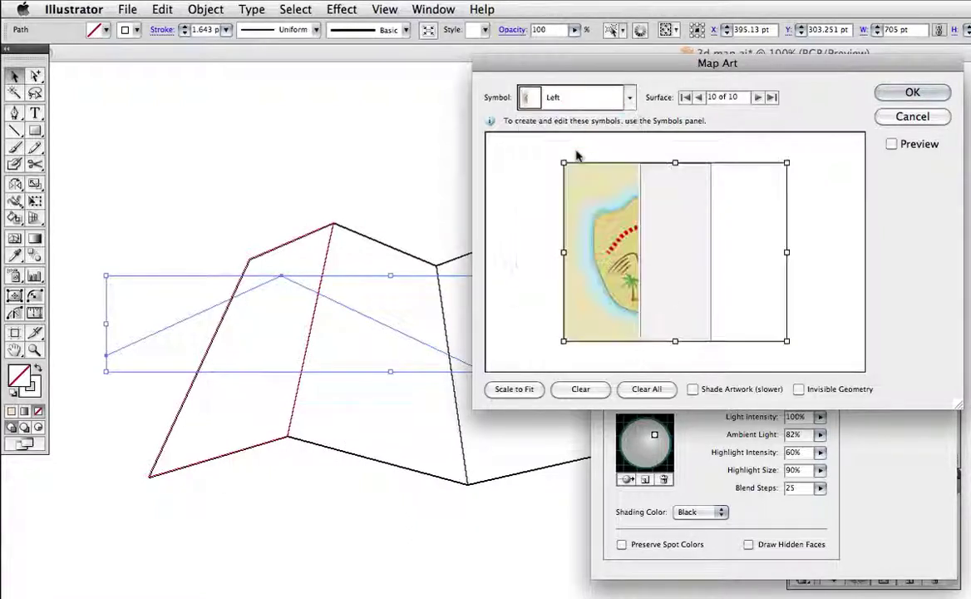
pyautogui.moveTo(591, 249); pyautogui.dragTo(665, 251)
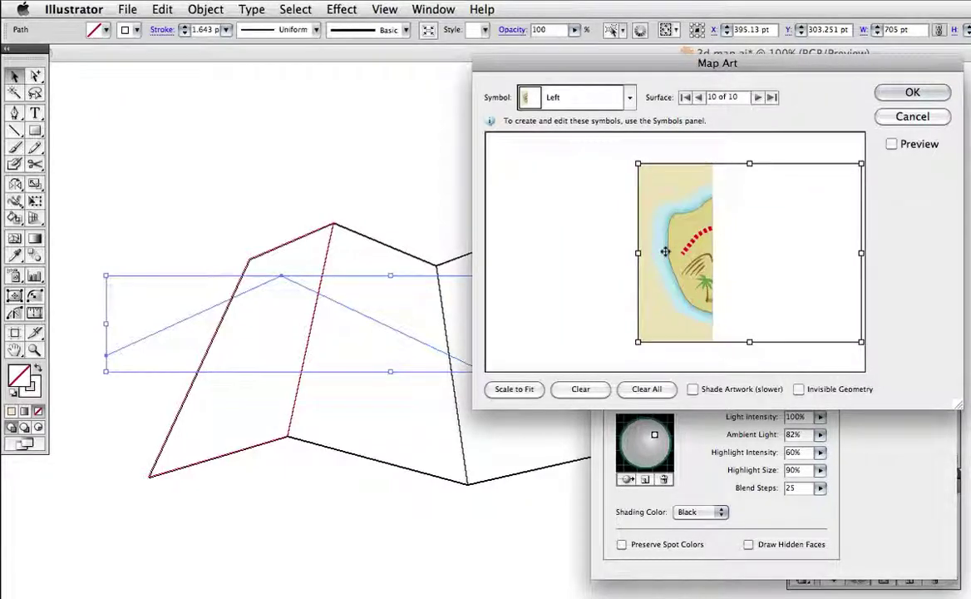
pyautogui.click(891, 144)
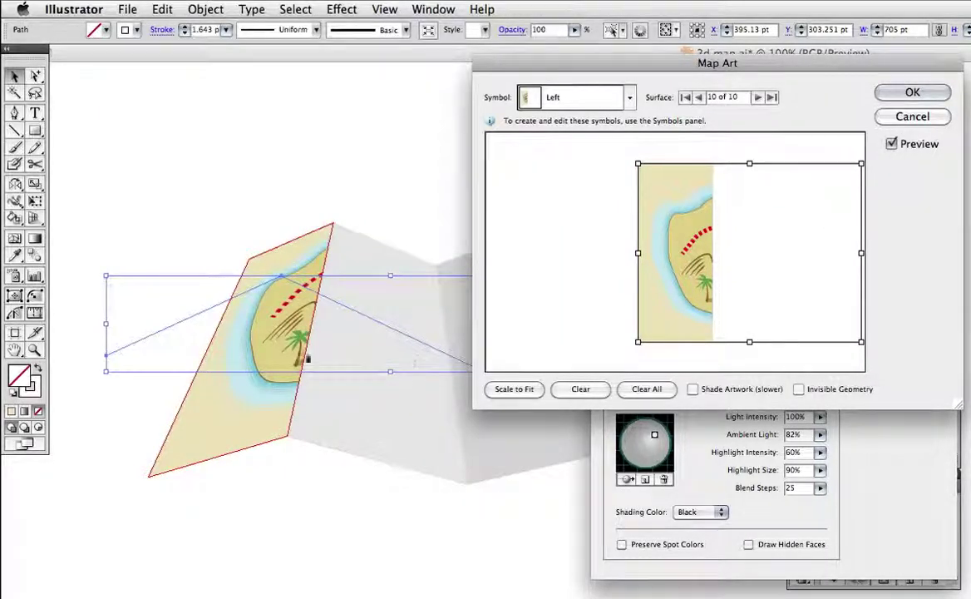
# Go back to the middle fold's surface and map the Center symbol, enlarged to cover it
pyautogui.click(699, 97)
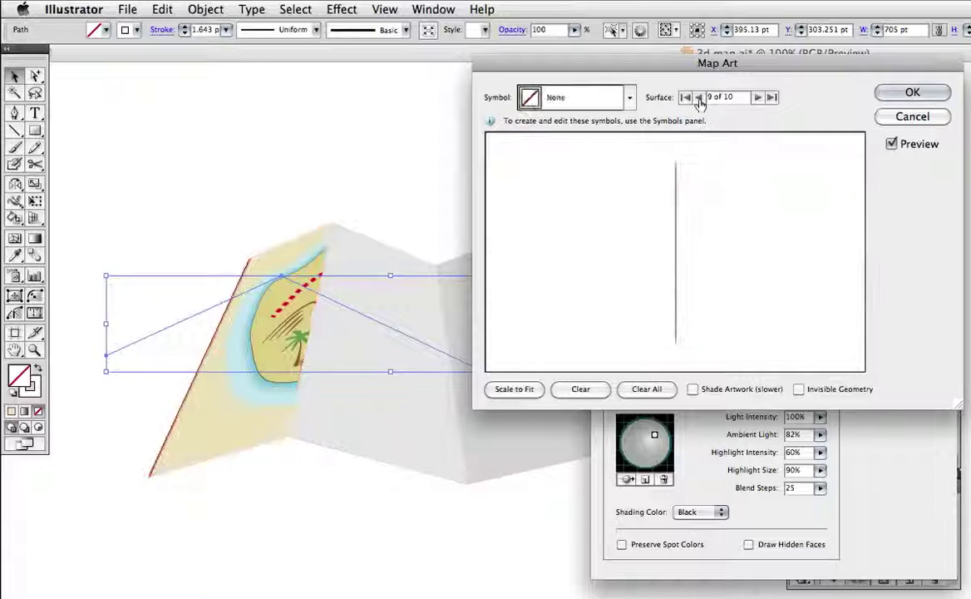
pyautogui.click(698, 97)
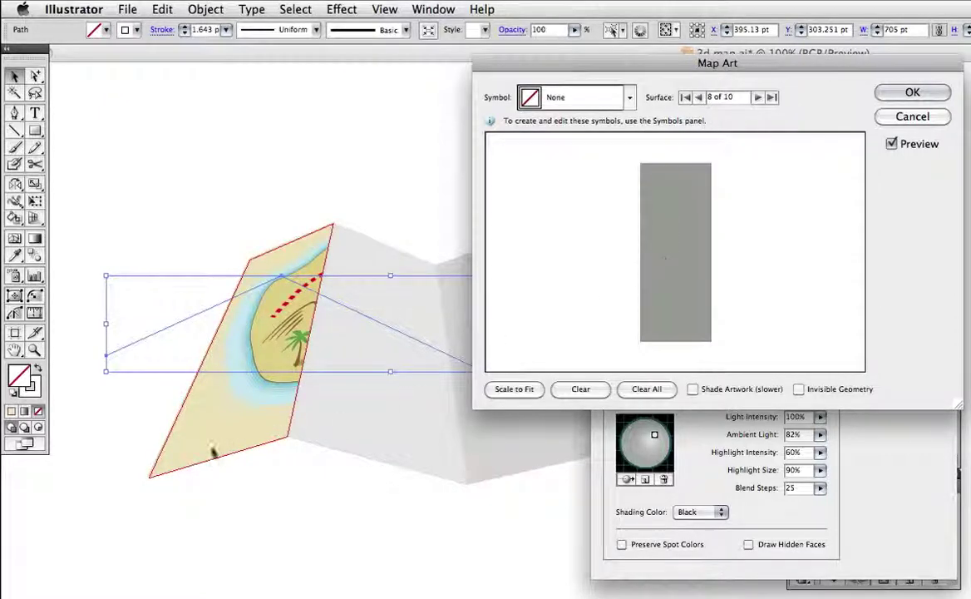
pyautogui.click(698, 97)
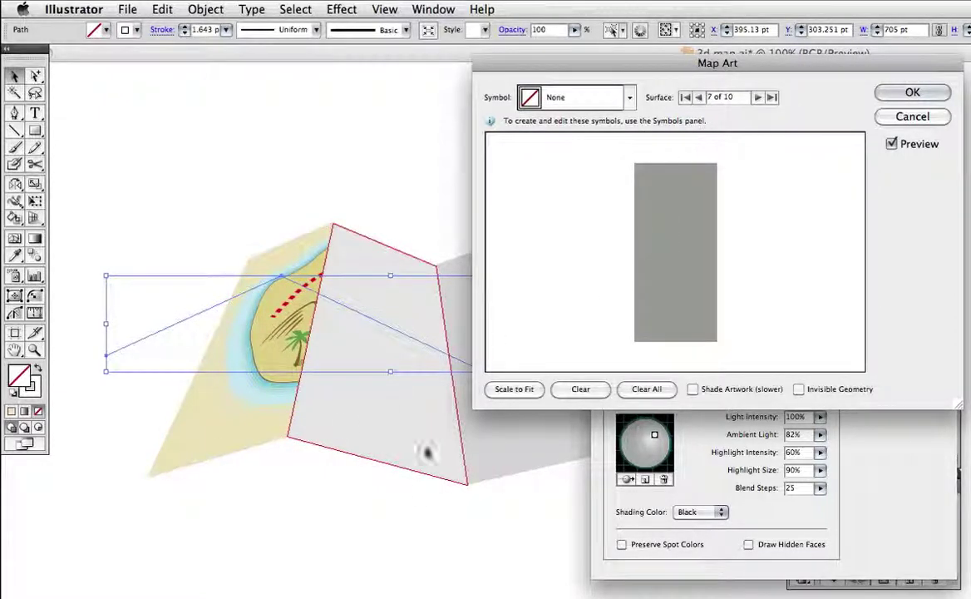
pyautogui.click(698, 97)
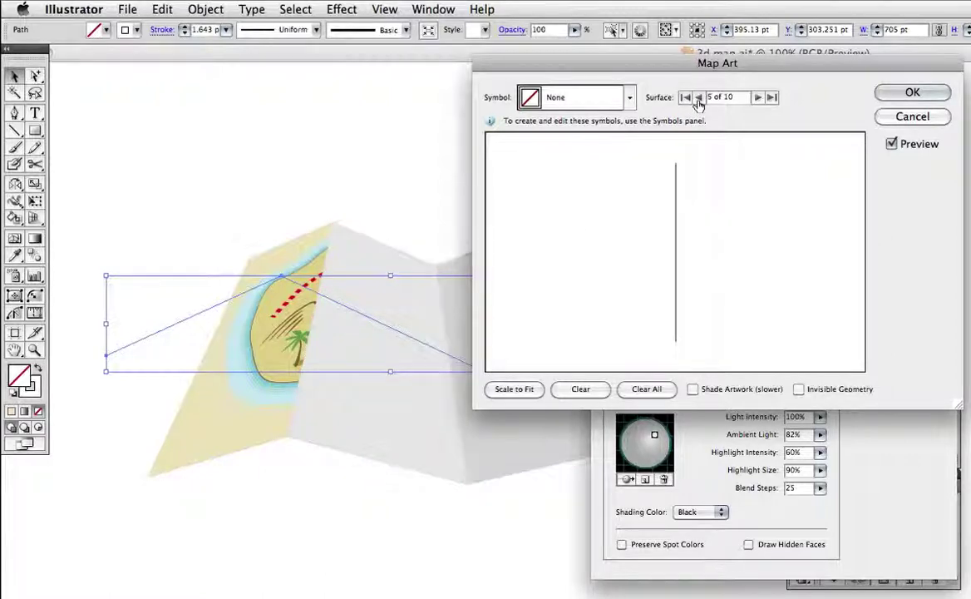
pyautogui.click(698, 97)
pyautogui.moveTo(599, 67); pyautogui.dragTo(700, 92)
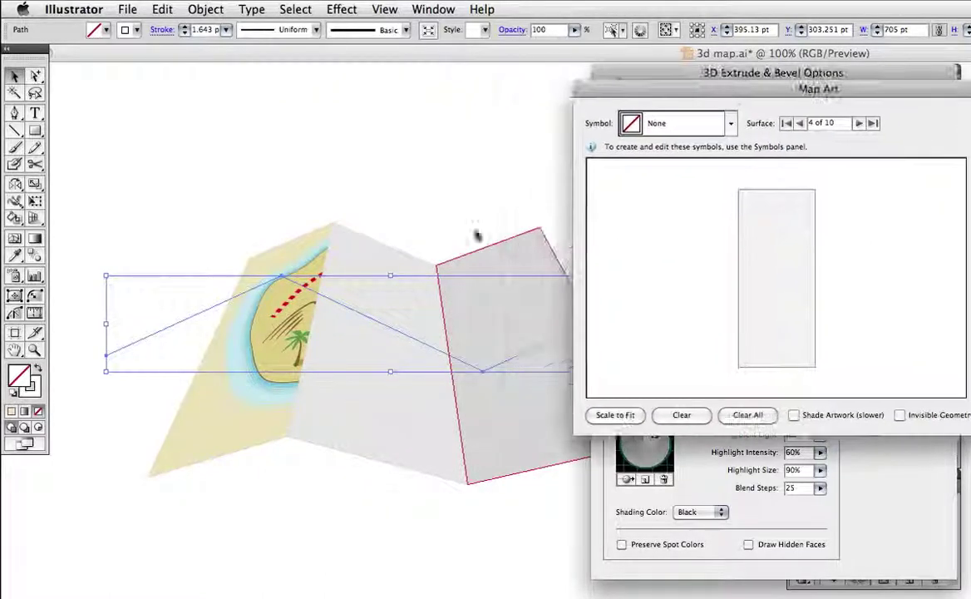
pyautogui.click(729, 123)
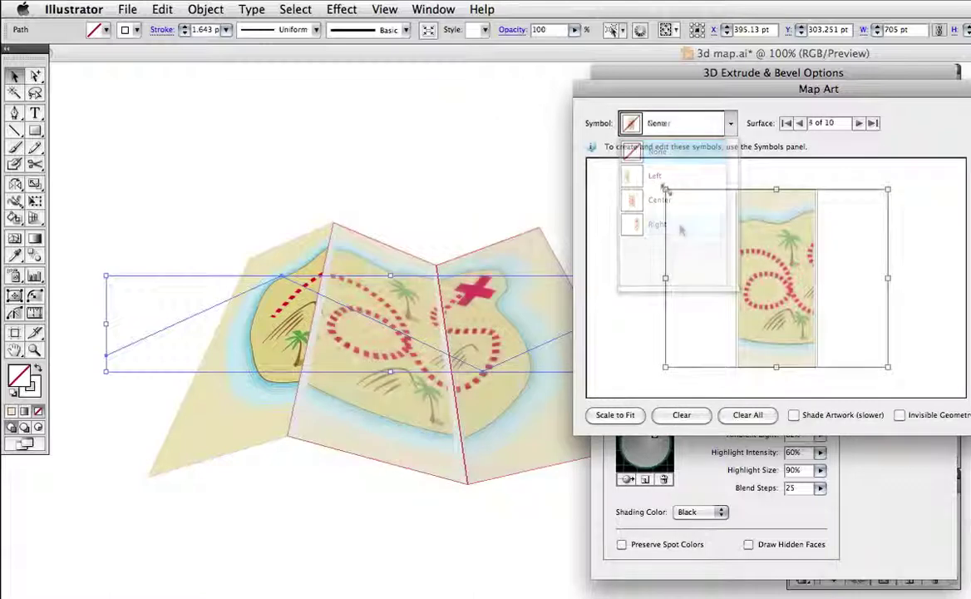
pyautogui.click(663, 191)
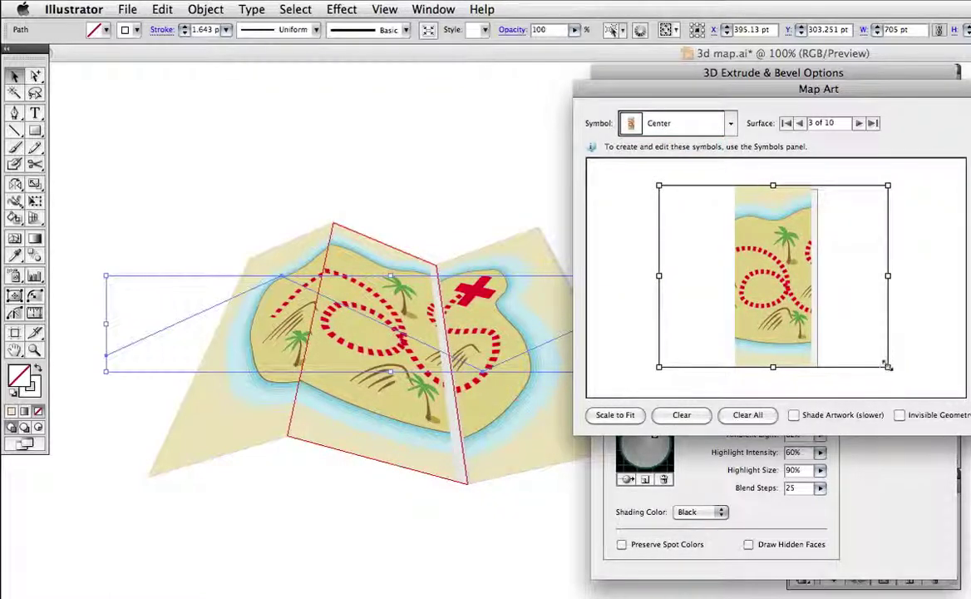
pyautogui.moveTo(888, 367); pyautogui.dragTo(896, 366)
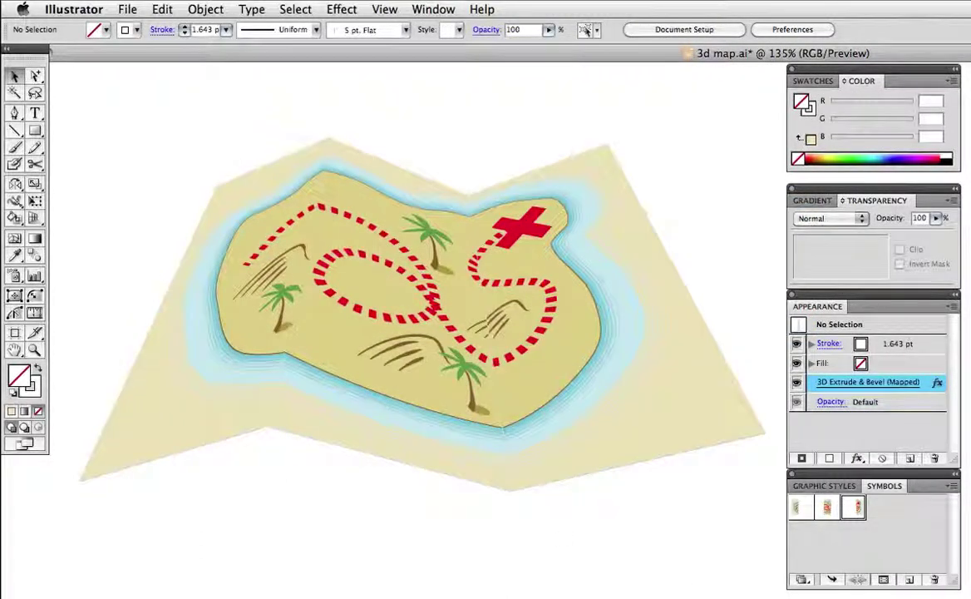
# Turn on Shade Artwork for the mapped map and raise the ambient light to about 94%
pyautogui.moveTo(682, 208)
pyautogui.mouseDown()
pyautogui.moveTo(591, 334)
pyautogui.moveTo(498, 333)
pyautogui.mouseUp()
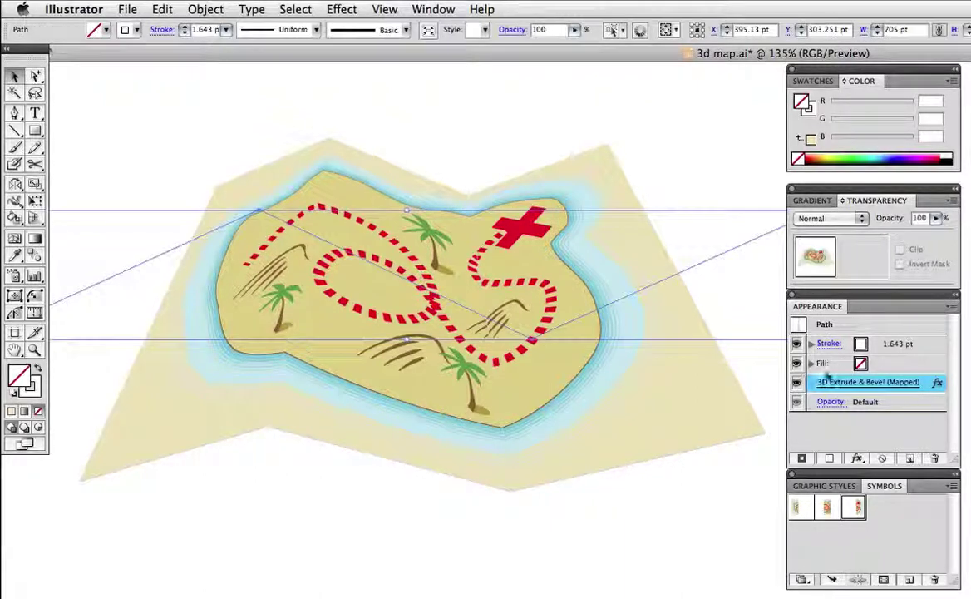
pyautogui.click(839, 384)
pyautogui.doubleClick(871, 381)
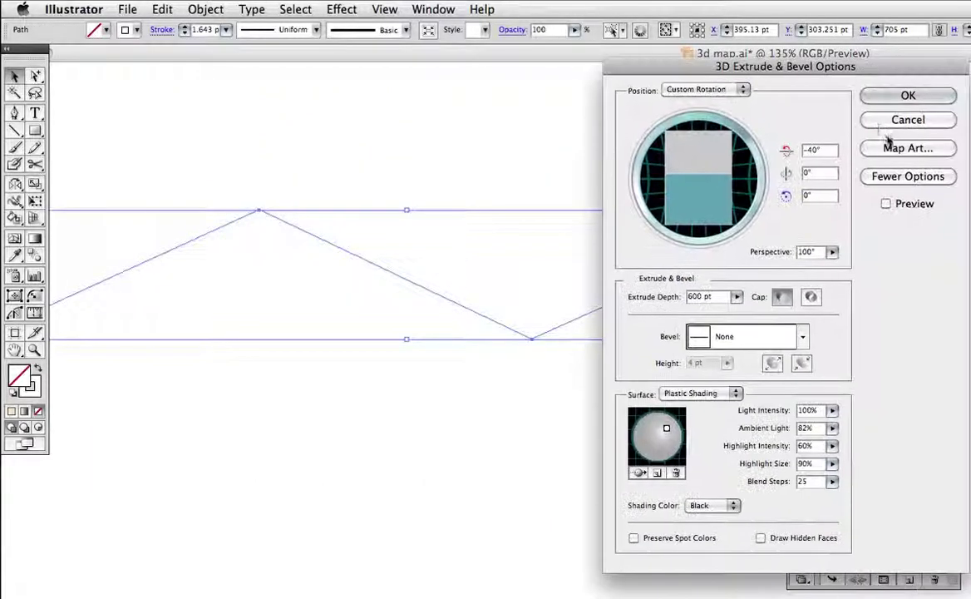
pyautogui.click(906, 147)
pyautogui.moveTo(914, 71); pyautogui.dragTo(861, 86)
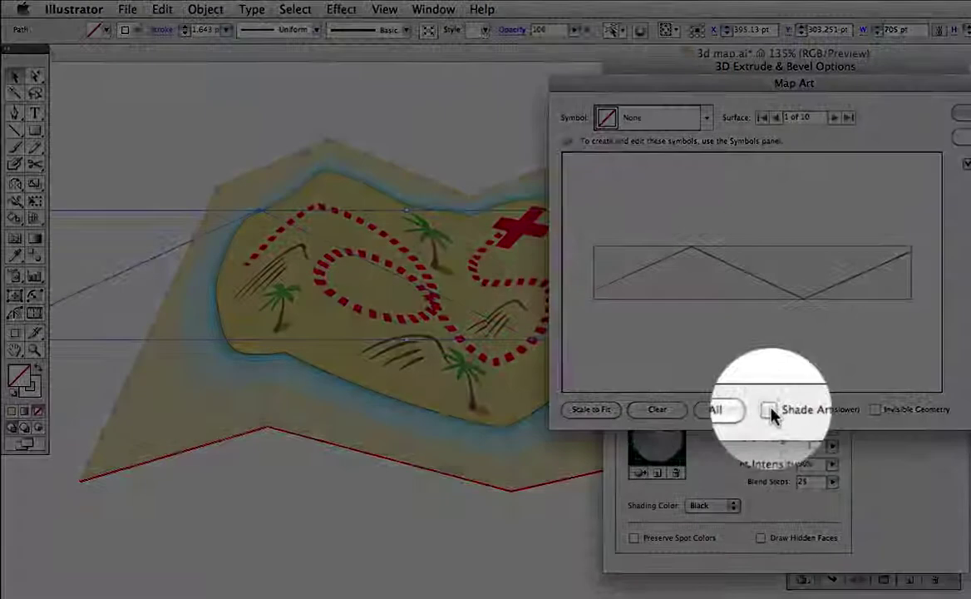
pyautogui.click(768, 409)
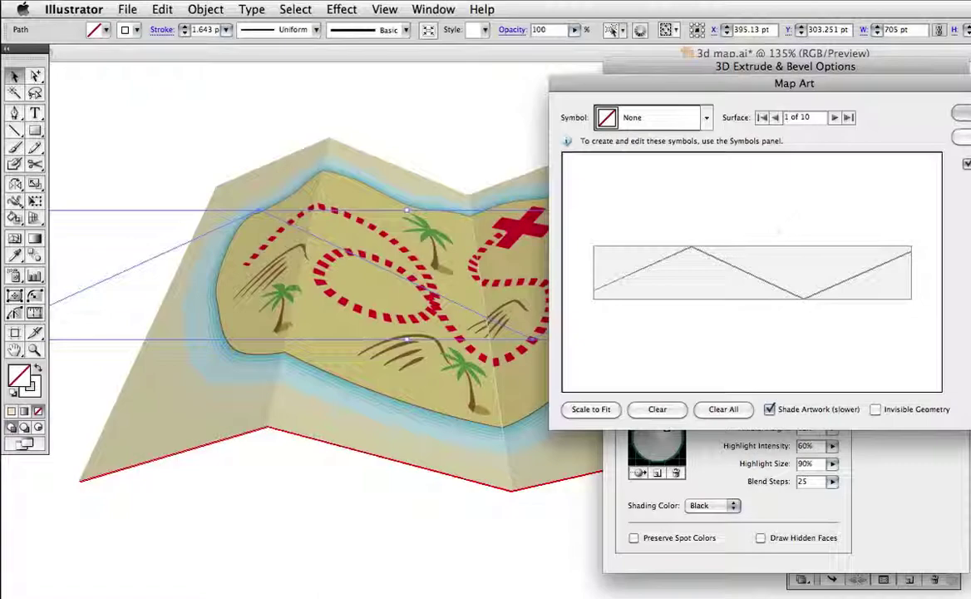
pyautogui.click(961, 113)
pyautogui.moveTo(790, 67); pyautogui.dragTo(870, 73)
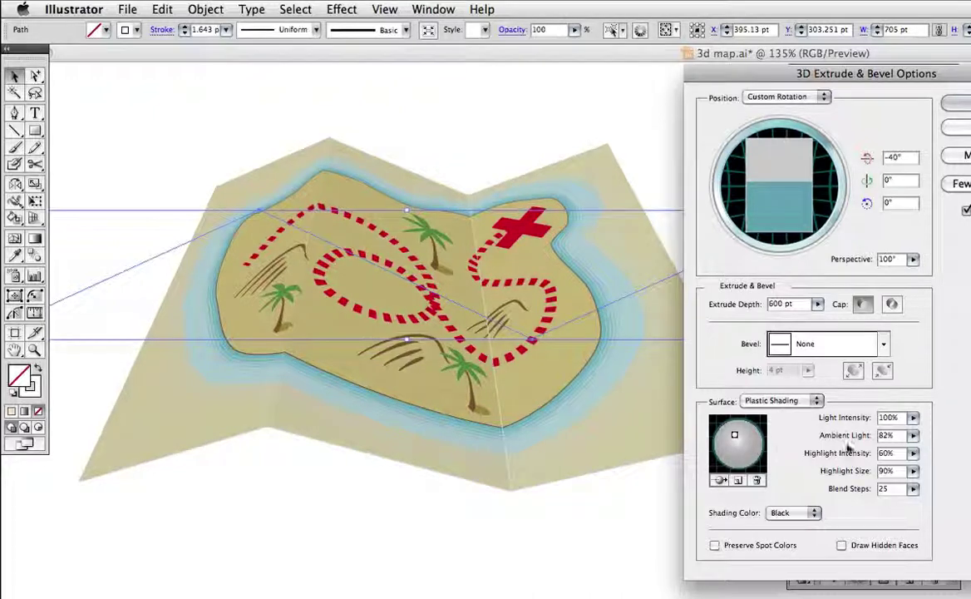
pyautogui.moveTo(913, 452); pyautogui.dragTo(903, 456)
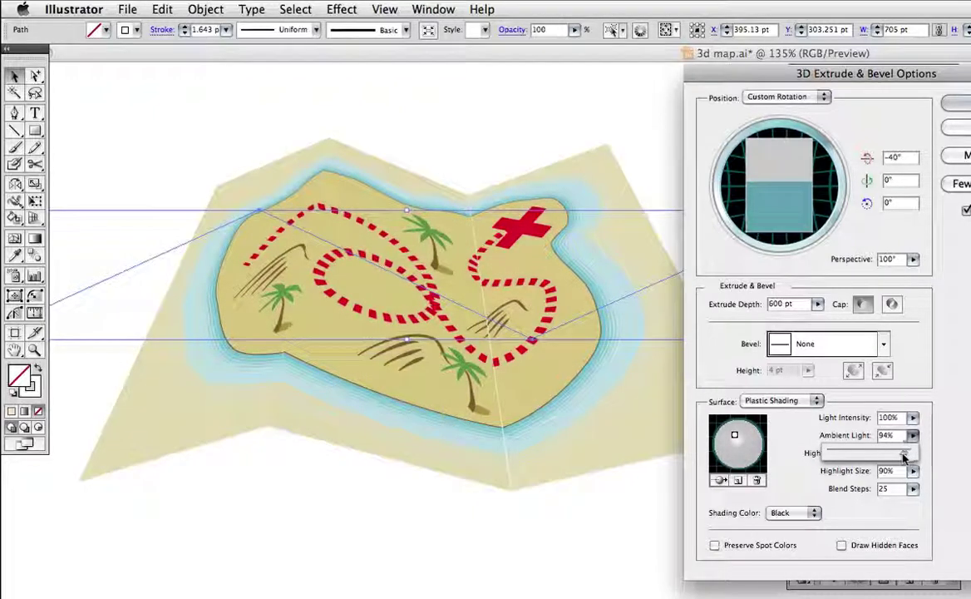